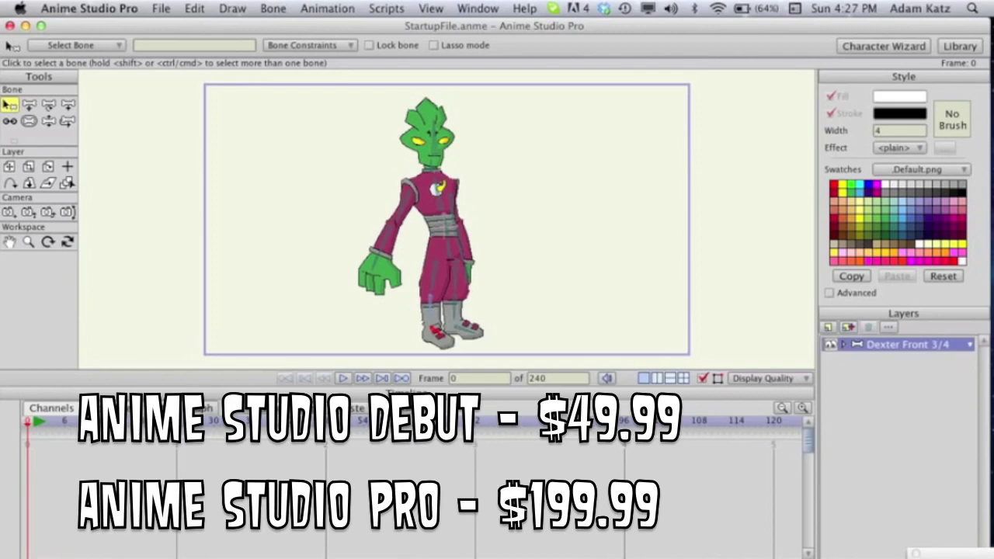
- Use Offset Bone to move the character's forearm bone away from the body to about X -0.5502, Y -0.7451
left_click(34, 420)
left_click(26, 420)
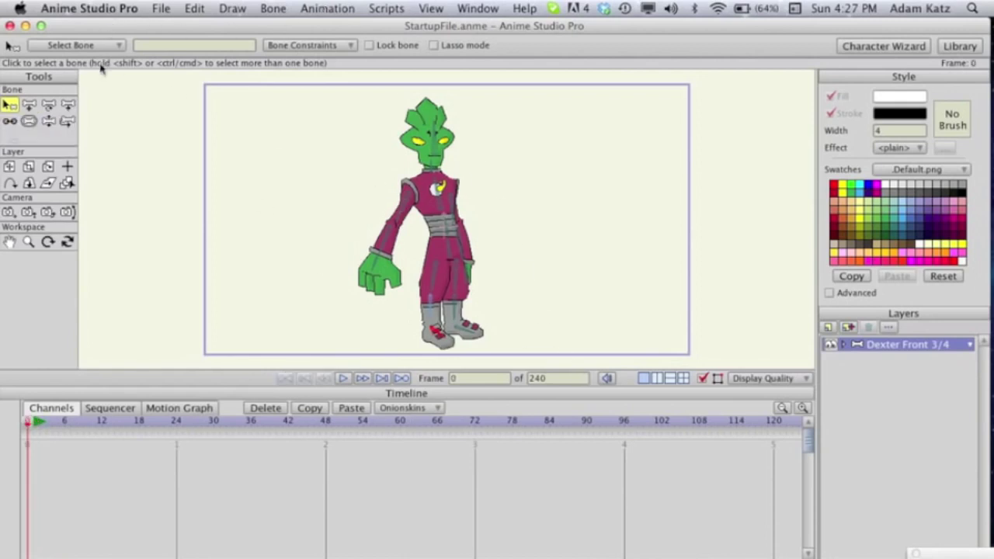
left_click(67, 120)
left_click_drag(364, 200, 313, 150)
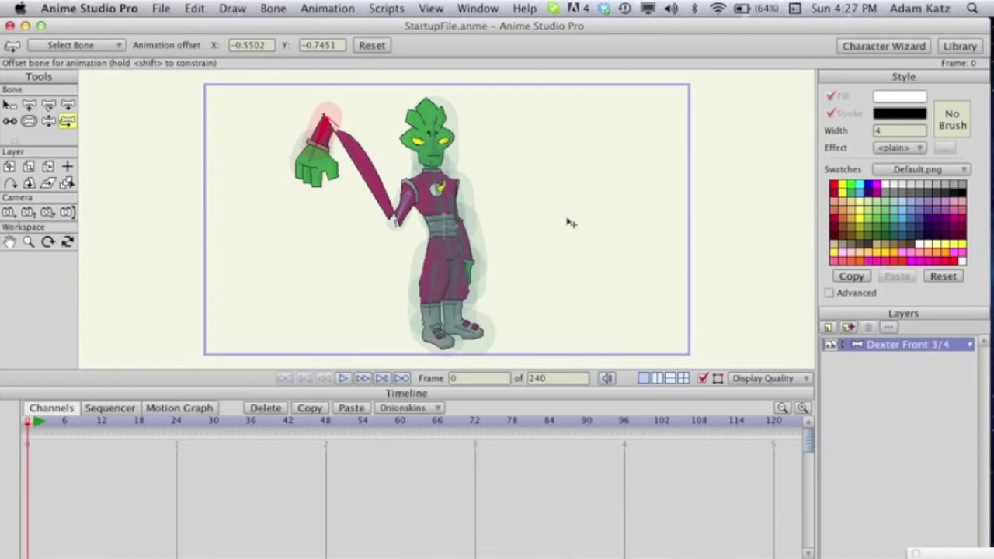
- Switch to Photoshop and create a new white 7 × 5 inch document at 72 pixels/inch
mouse_move(595, 549)
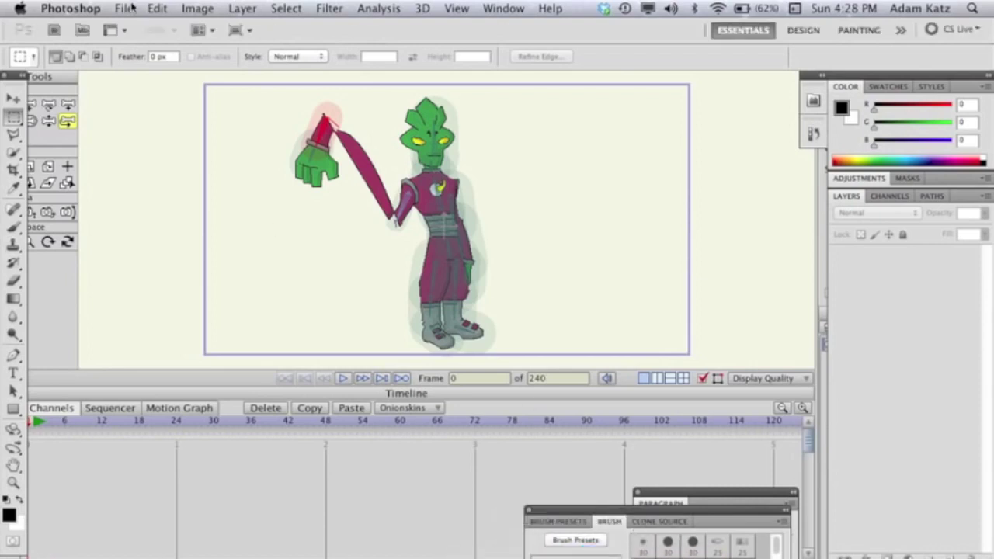
left_click(126, 10)
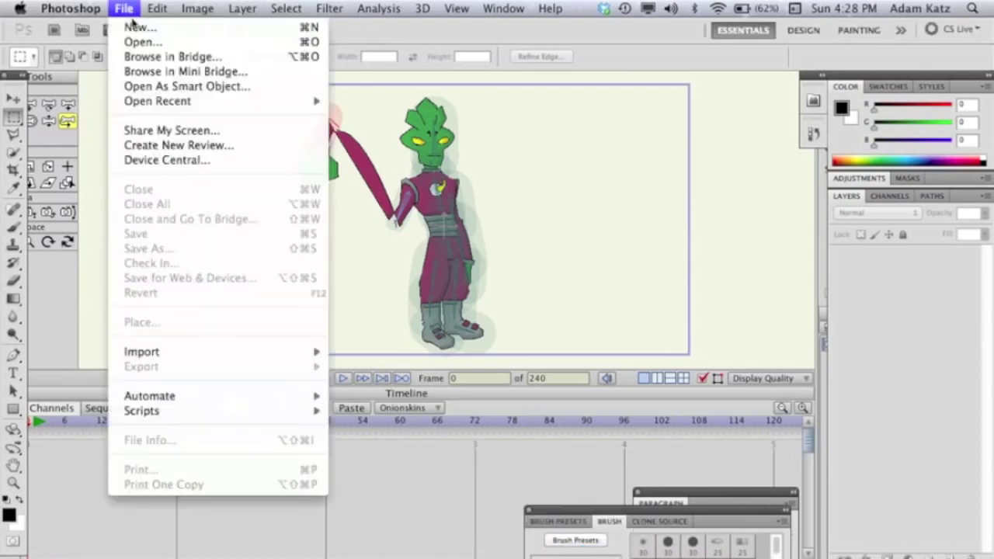
left_click(148, 31)
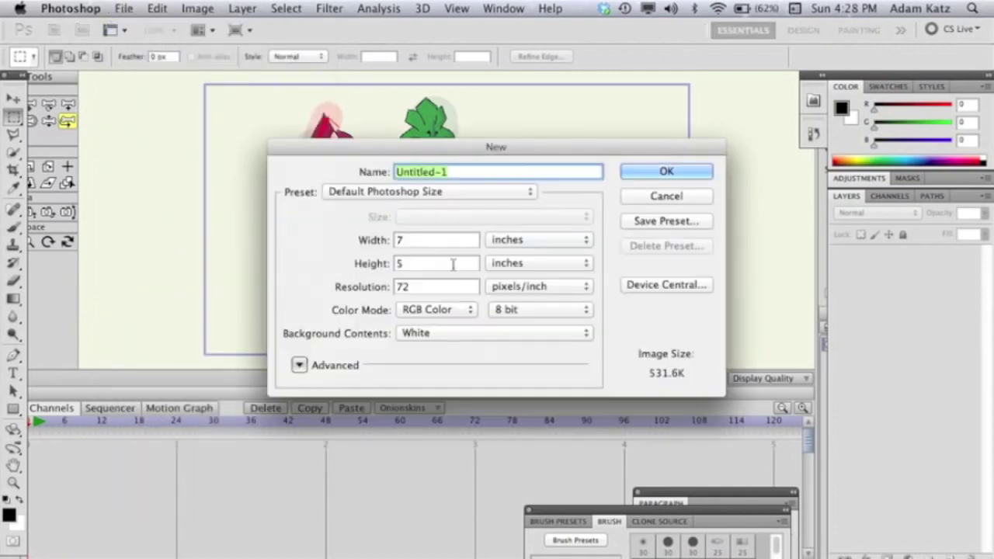
key("Escape")
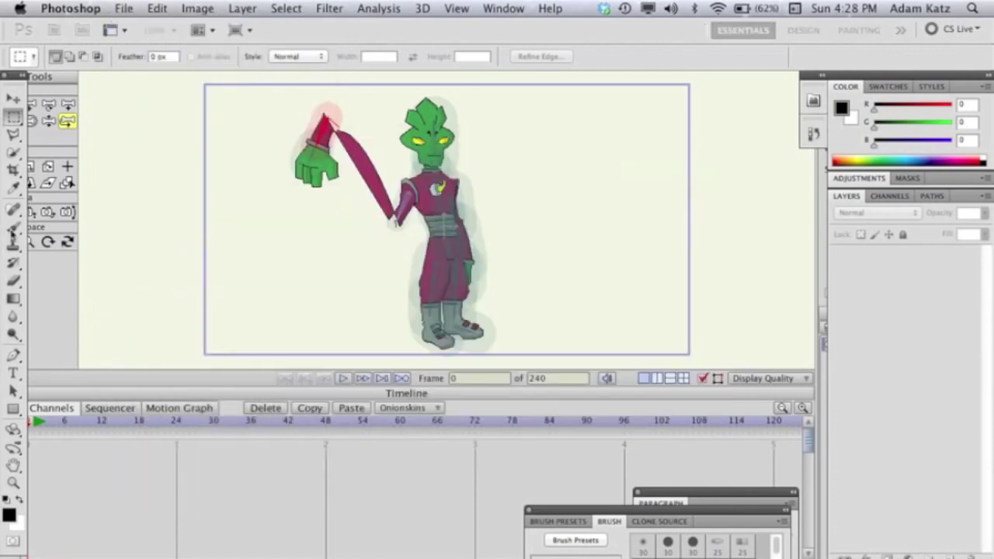
- Paint a black stick figure with a rounded head, dot eyes, a straight mouth, a body, arms and legs
key("b")
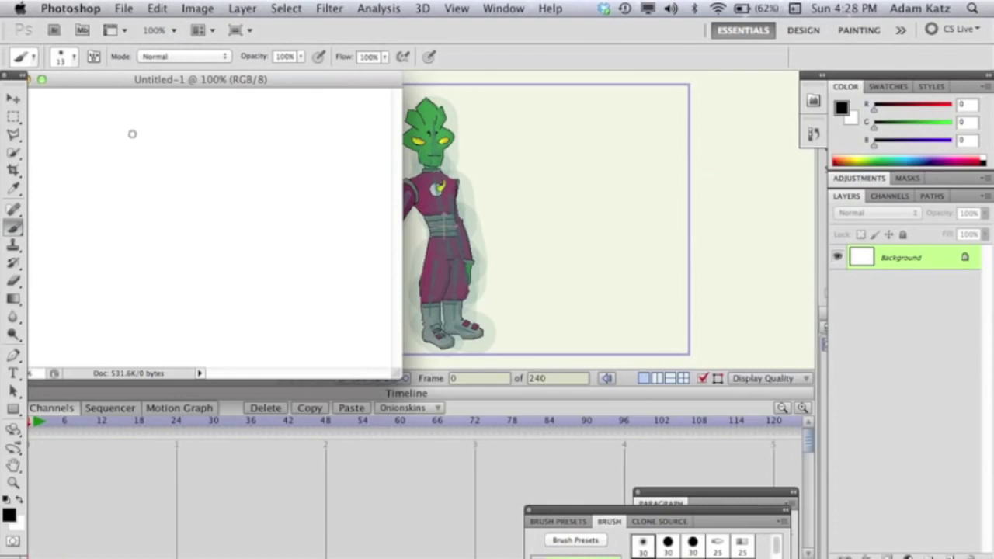
left_click_drag(176, 104, 225, 115)
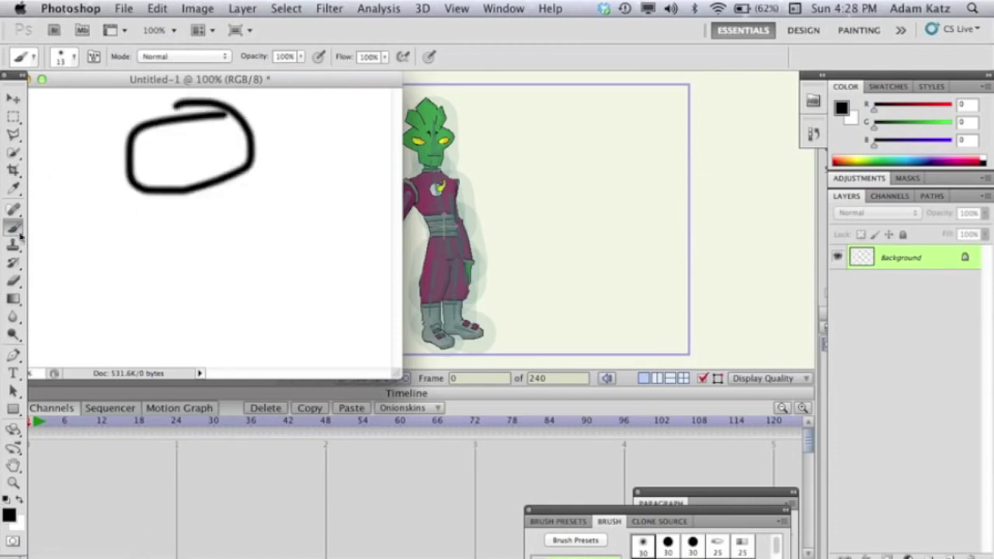
mouse_move(185, 188)
left_mouse_down()
mouse_move(145, 240)
mouse_move(272, 220)
left_mouse_up()
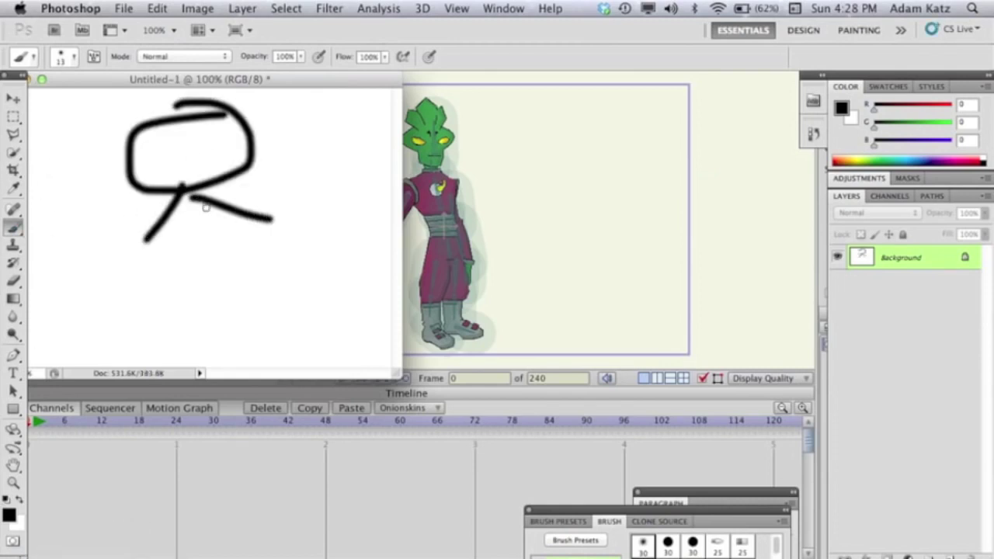
left_click_drag(204, 201, 194, 315)
left_click_drag(210, 269, 272, 302)
left_click(225, 132)
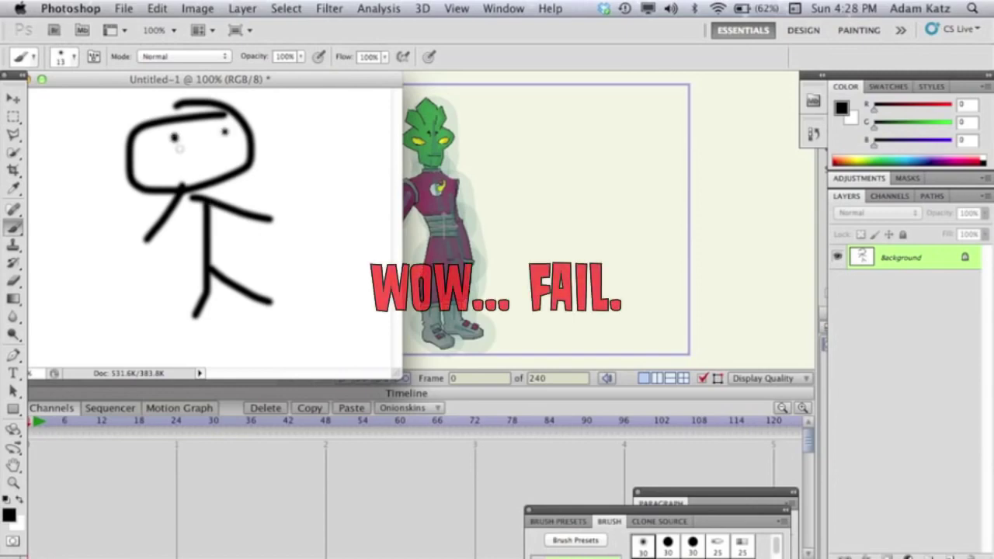
left_click_drag(161, 169, 246, 164)
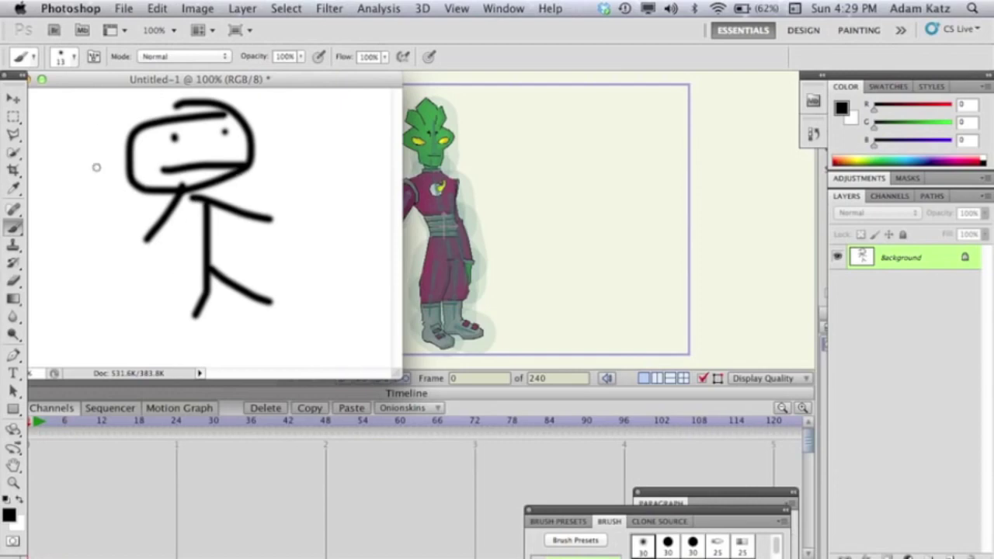
- Close the stick-figure document without saving it
left_click_drag(93, 78, 218, 78)
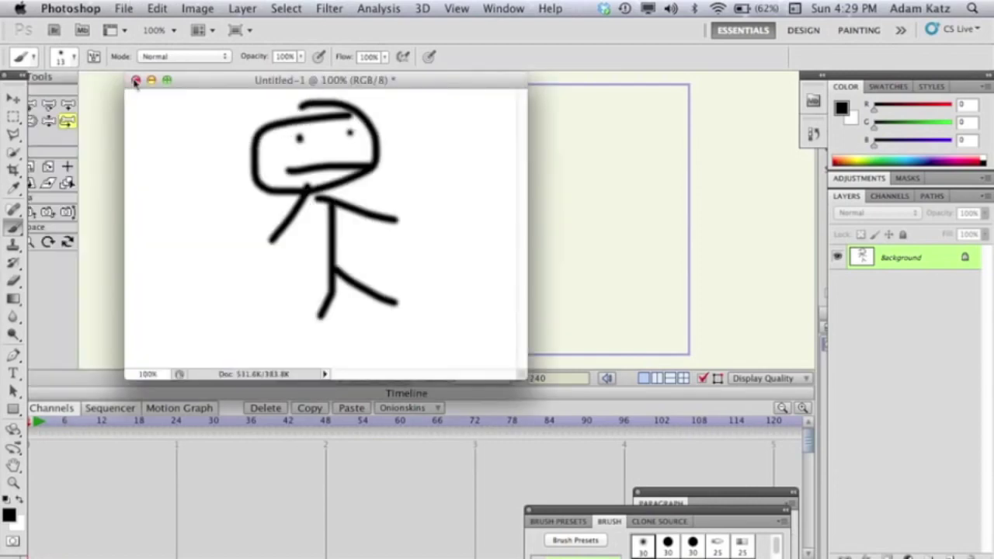
key("super+w")
left_click(437, 224)
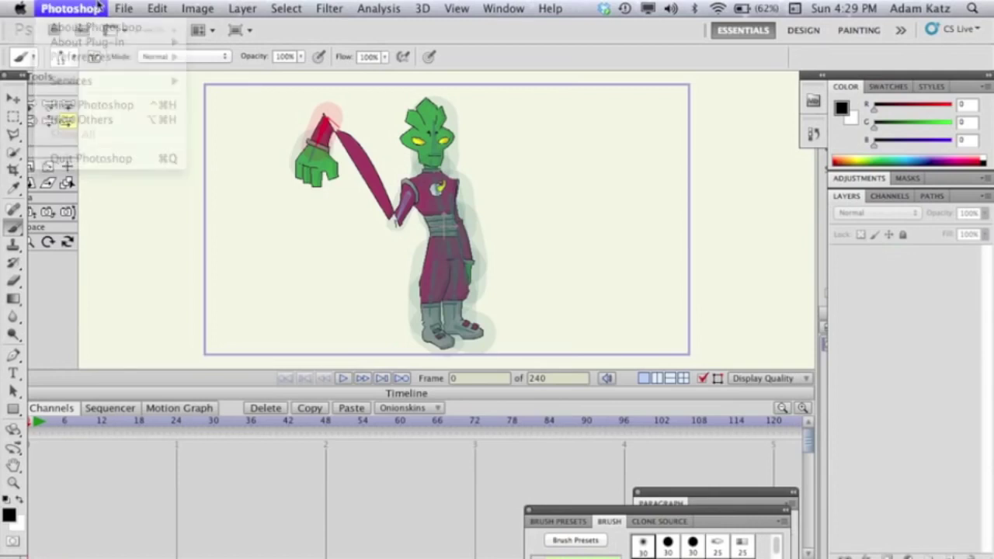
- Create another blank document with the default settings and move its window clear of the toolbox
key("super+n")
left_click(665, 171)
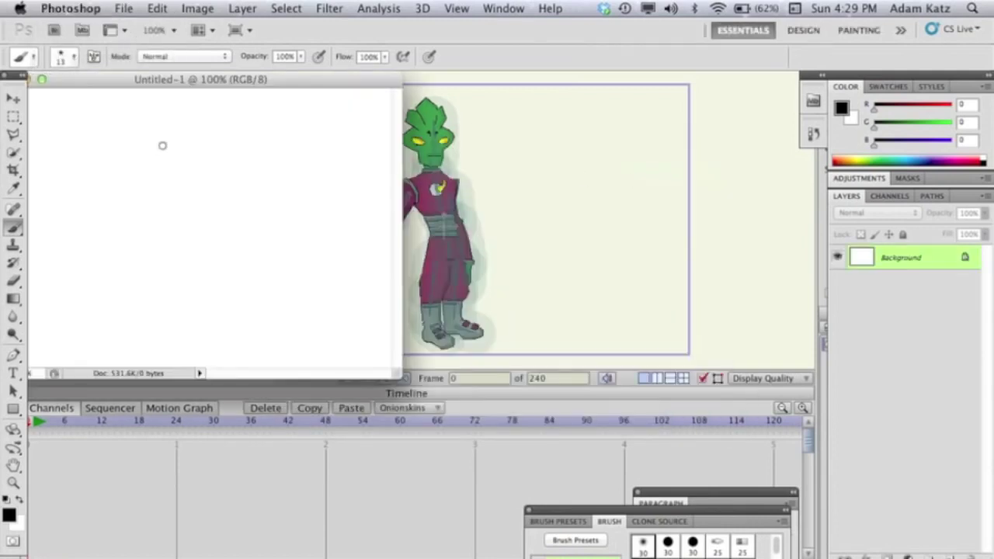
left_click_drag(205, 79, 309, 83)
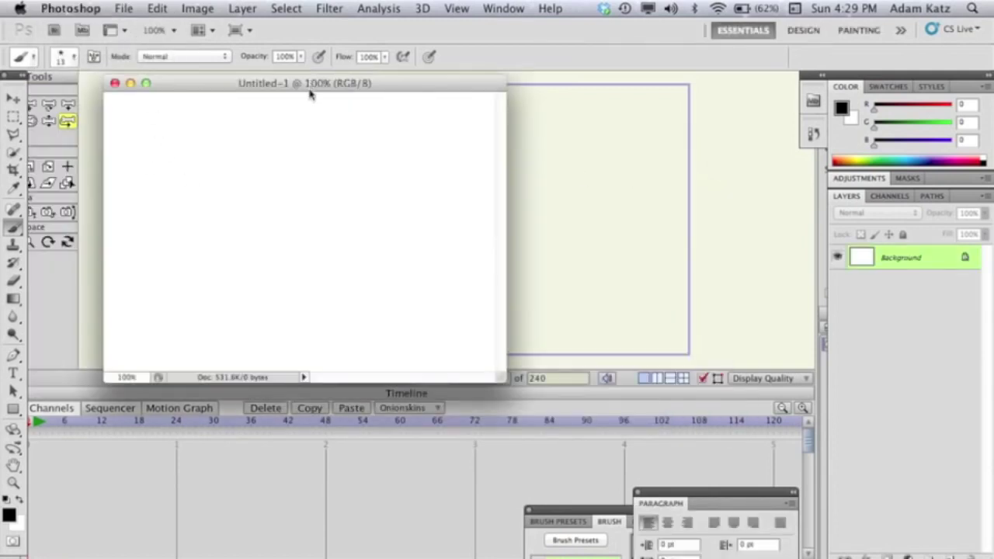
- Set the brush to 32 px with 100% hardness and paint a straight black arm ending in a round hand
left_click(73, 56)
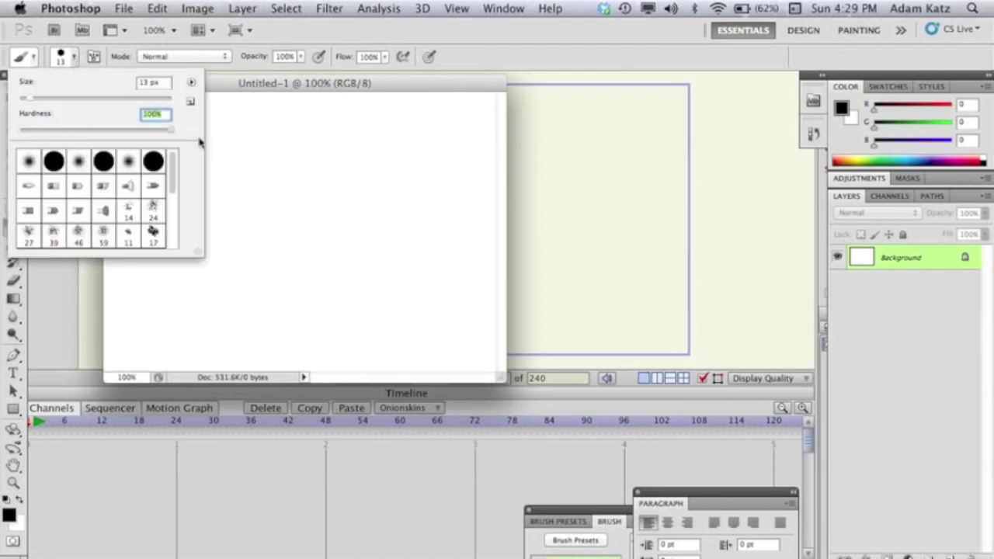
left_click_drag(37, 102, 45, 102)
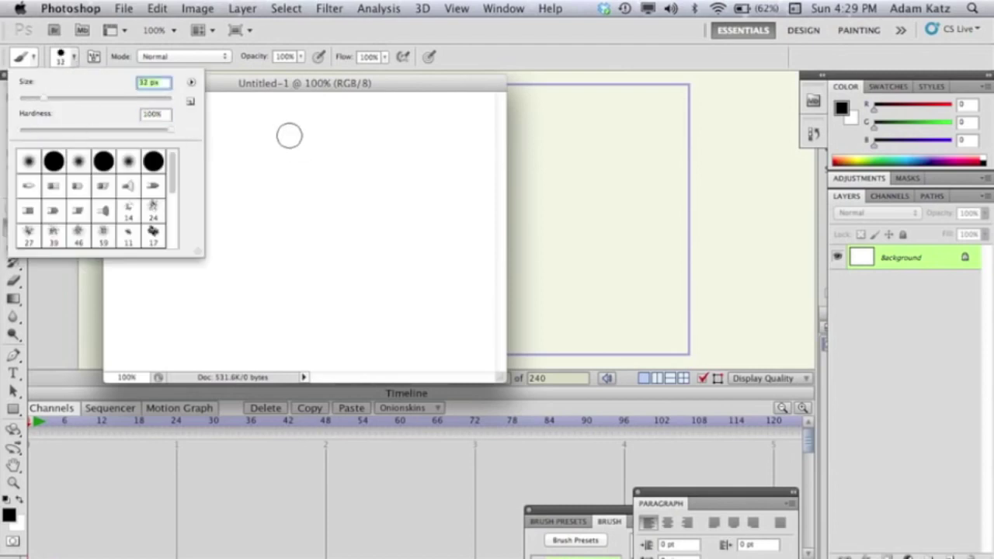
key("Return")
mouse_move(284, 120)
left_mouse_down()
mouse_move(278, 260)
mouse_move(244, 317)
mouse_move(291, 276)
mouse_move(249, 303)
left_mouse_up()
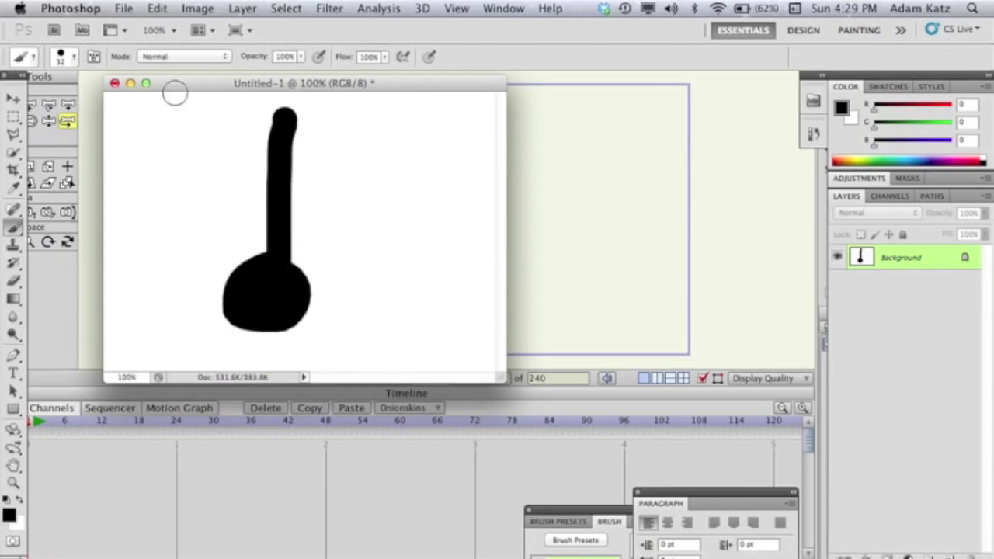
- Enlarge the eraser to 45 px and erase the painted arm completely
left_click(14, 283)
left_click(62, 281)
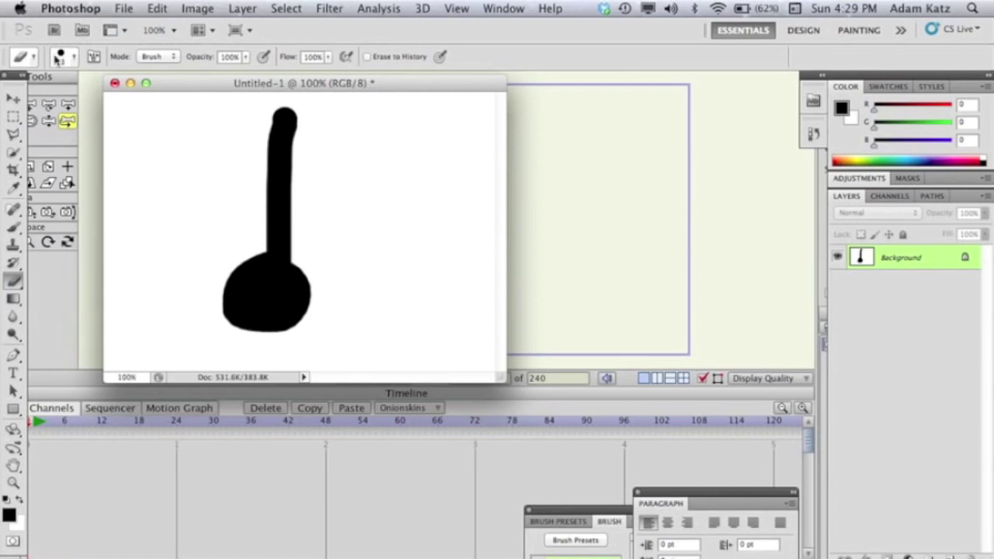
left_click(56, 55)
left_click_drag(47, 101, 57, 103)
mouse_move(284, 122)
left_mouse_down()
mouse_move(206, 327)
mouse_move(294, 223)
mouse_move(227, 347)
mouse_move(281, 253)
mouse_move(316, 305)
mouse_move(275, 340)
left_mouse_up()
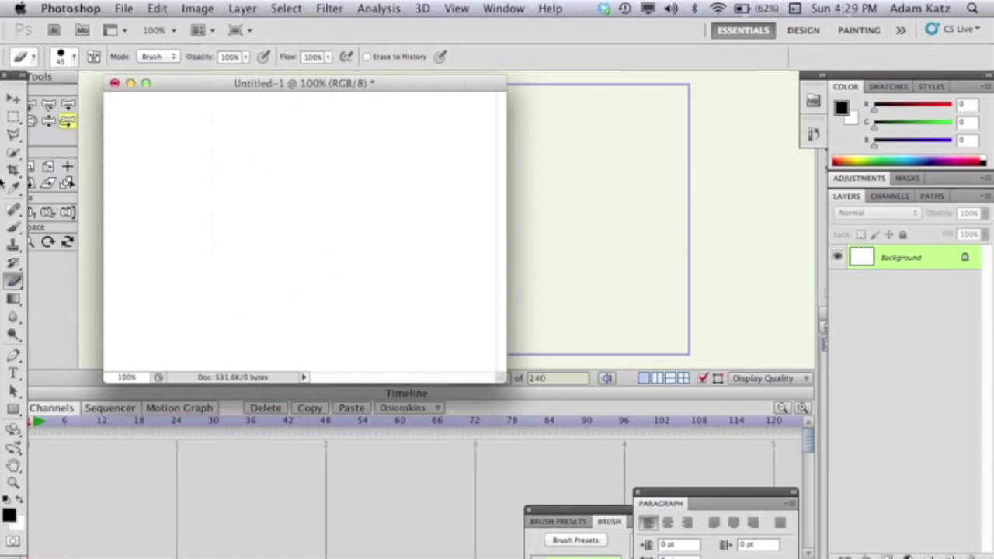
- Paint a bent black arm with a hand at its raised end, and erase it again
left_click(14, 226)
mouse_move(260, 210)
left_mouse_down()
mouse_move(351, 246)
mouse_move(366, 172)
mouse_move(433, 178)
mouse_move(420, 192)
mouse_move(371, 173)
left_mouse_up()
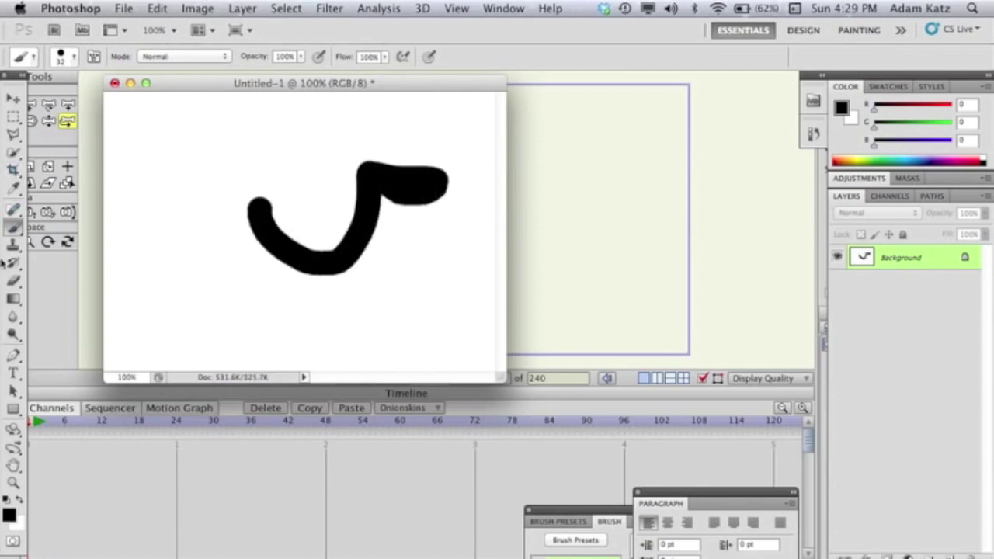
left_click(14, 282)
mouse_move(284, 240)
left_mouse_down()
mouse_move(303, 297)
mouse_move(323, 300)
mouse_move(323, 250)
mouse_move(288, 288)
mouse_move(371, 259)
mouse_move(414, 115)
mouse_move(431, 168)
mouse_move(453, 177)
mouse_move(421, 197)
mouse_move(448, 202)
left_mouse_up()
- Paint an upright black arm with a round hand and two raised fingers, and erase it again
left_click(16, 229)
mouse_move(307, 299)
left_mouse_down()
mouse_move(307, 169)
mouse_move(277, 164)
mouse_move(329, 155)
mouse_move(285, 159)
mouse_move(278, 124)
mouse_move(297, 135)
mouse_move(318, 103)
mouse_move(306, 136)
left_mouse_up()
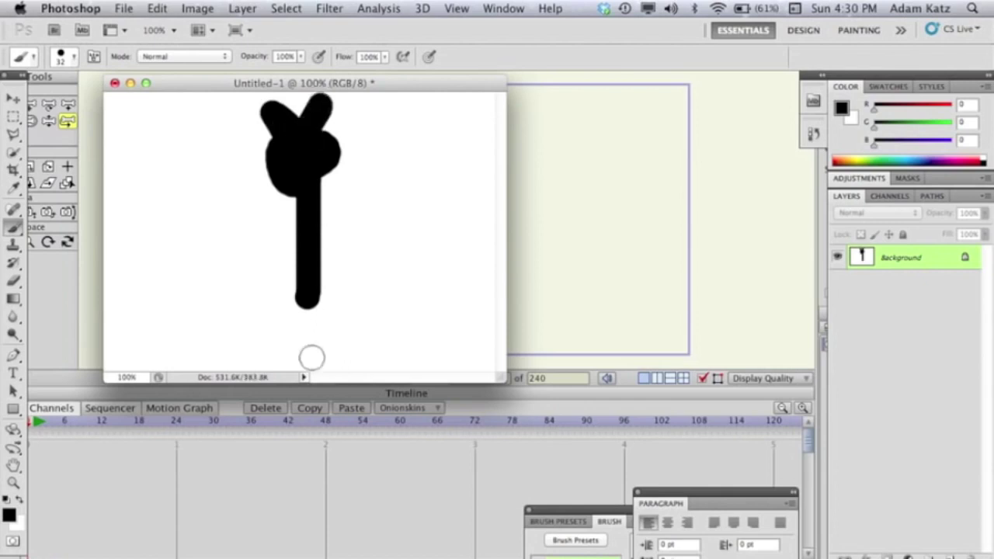
left_click(16, 281)
mouse_move(309, 307)
left_mouse_down()
mouse_move(309, 261)
mouse_move(266, 243)
left_mouse_up()
left_click(66, 122)
- Paint two L-shaped black legs with feet side by side, and erase both from the canvas
key("b")
mouse_move(241, 188)
left_mouse_down()
mouse_move(201, 306)
mouse_move(288, 306)
left_mouse_up()
mouse_move(369, 189)
left_mouse_down()
mouse_move(359, 311)
mouse_move(433, 306)
left_mouse_up()
left_click(13, 281)
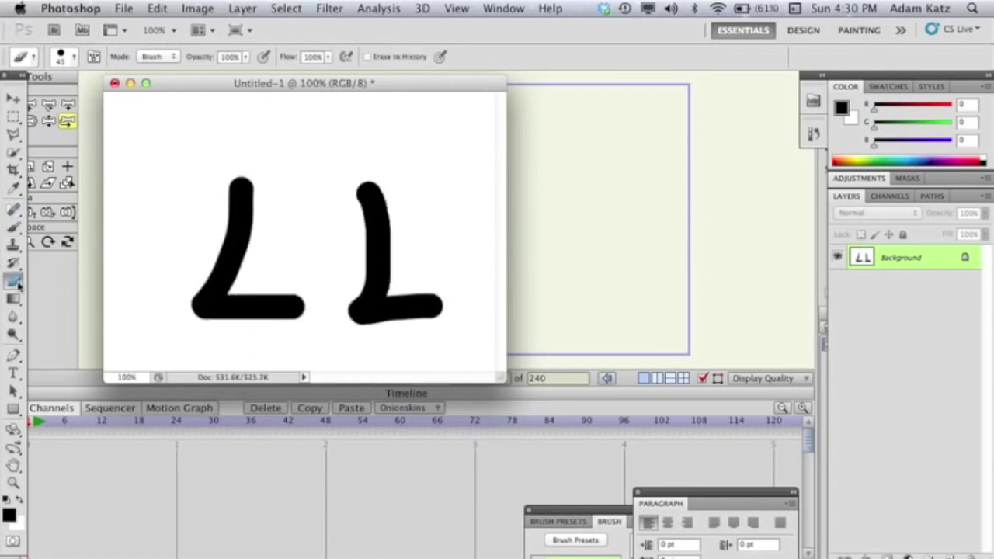
mouse_move(247, 184)
left_mouse_down()
mouse_move(210, 277)
mouse_move(281, 180)
mouse_move(281, 265)
mouse_move(117, 339)
mouse_move(153, 303)
mouse_move(494, 336)
mouse_move(472, 282)
mouse_move(416, 243)
mouse_move(376, 263)
mouse_move(351, 238)
left_mouse_up()
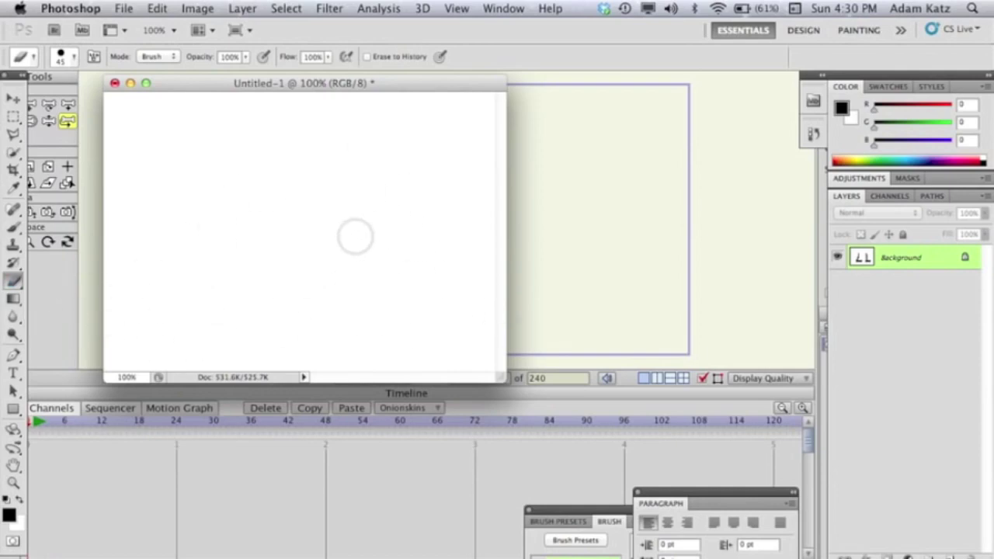
- Search for leg.png and open it
left_click(127, 8)
left_click(133, 41)
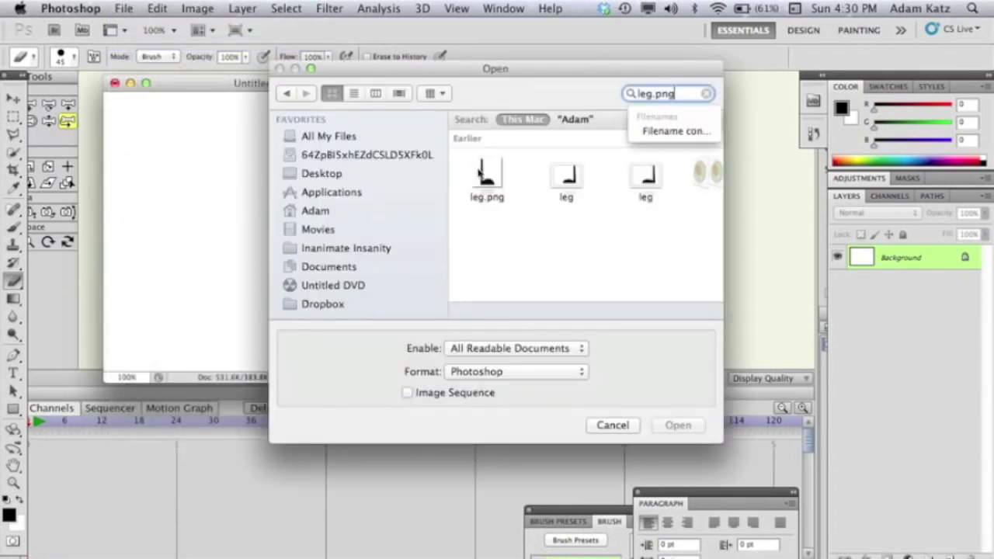
double_click(484, 180)
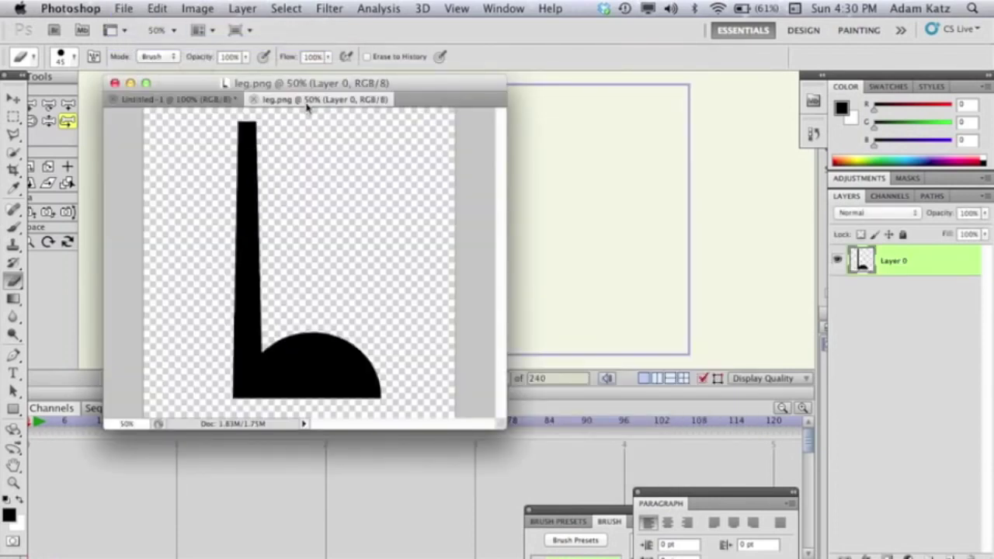
- Search for arm.png and open the arm image alongside the leg image
left_click(126, 8)
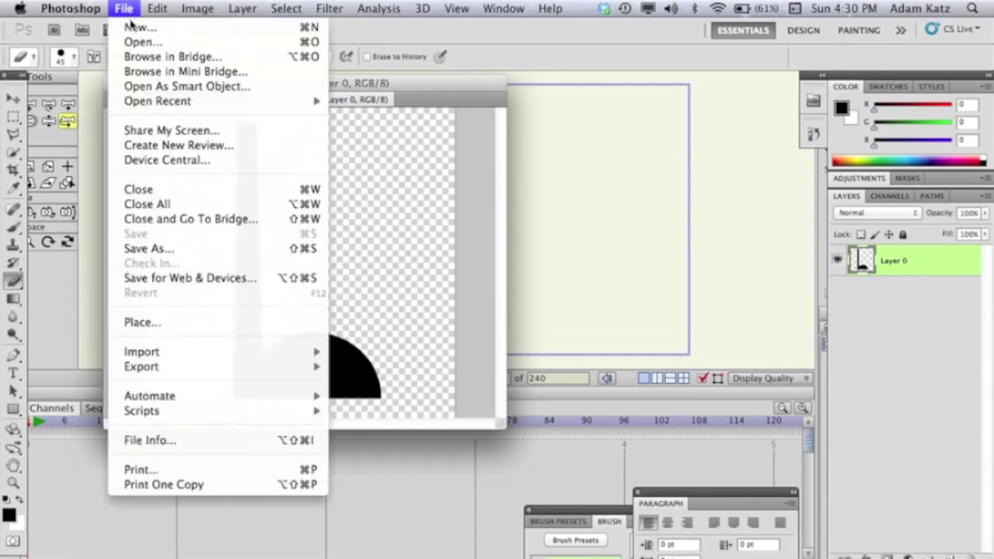
left_click(130, 44)
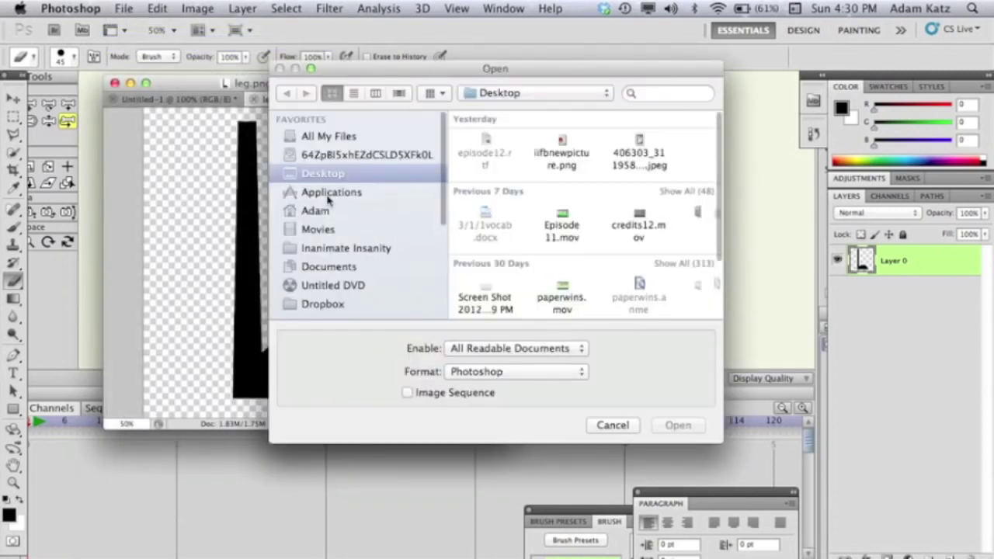
left_click(319, 212)
left_click(672, 93)
type("ar")
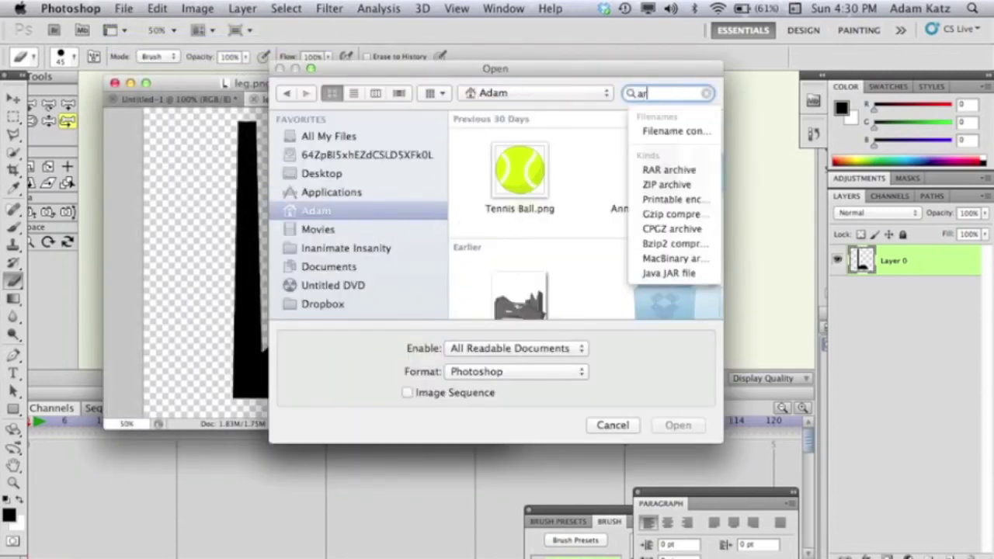
type("m.p")
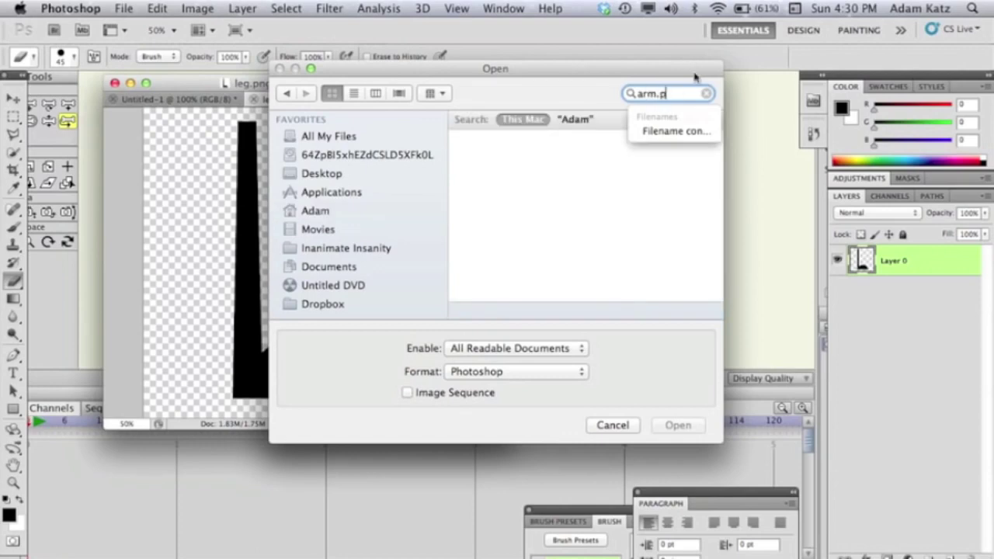
type("ng")
key("Return")
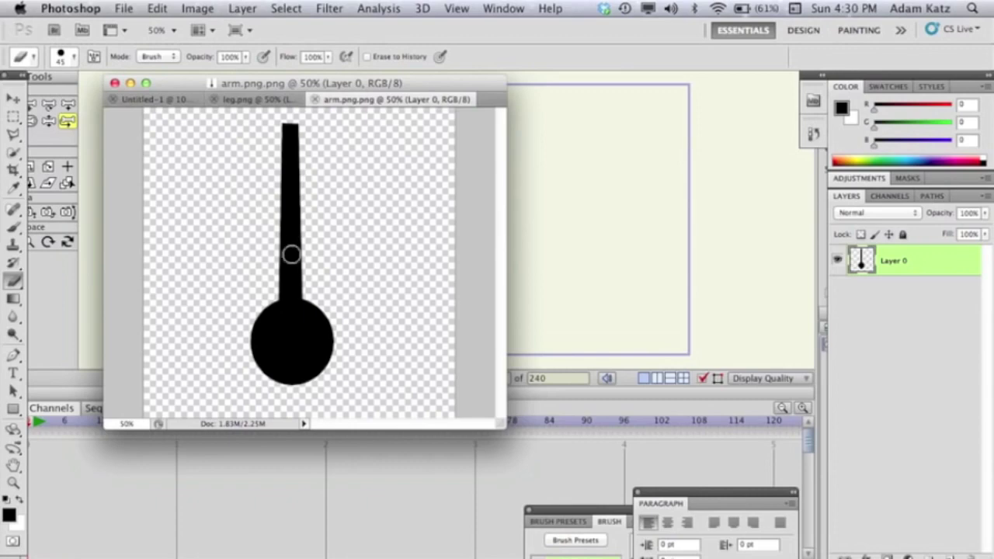
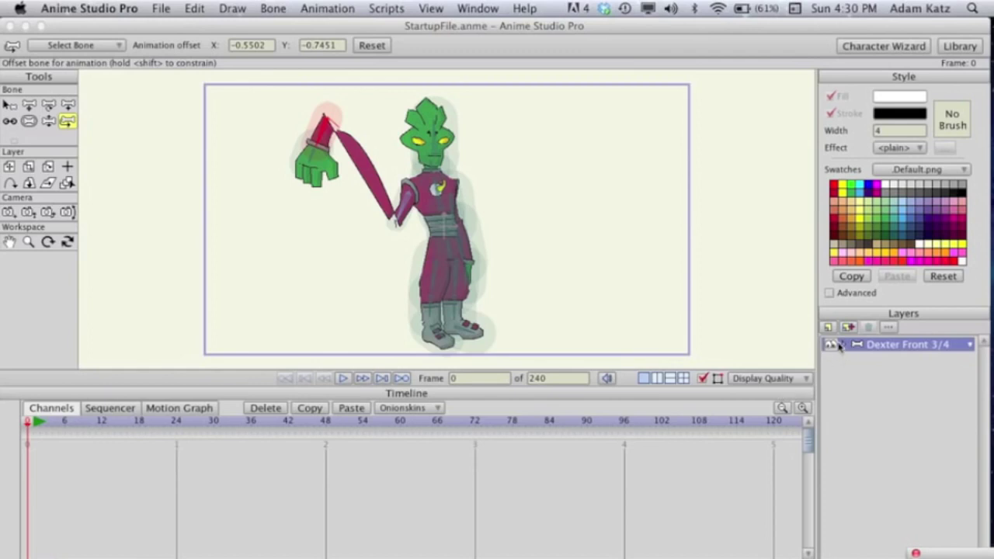
- Switch to Anime Studio Pro and replace the sample character project with a new untitled one
left_click(161, 8)
left_click(166, 69)
left_click(499, 351)
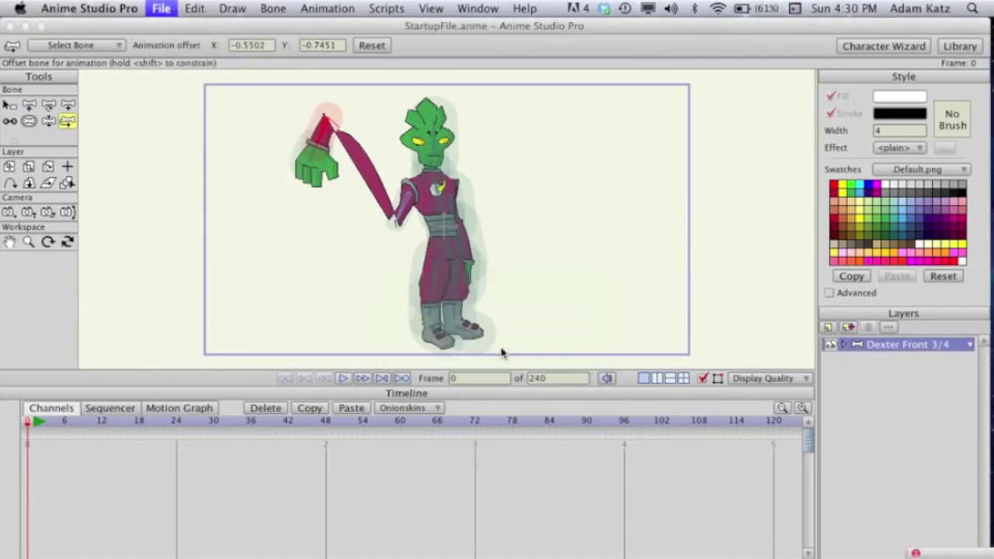
- Add an image layer from the OJ.png file to the new project
left_click(828, 327)
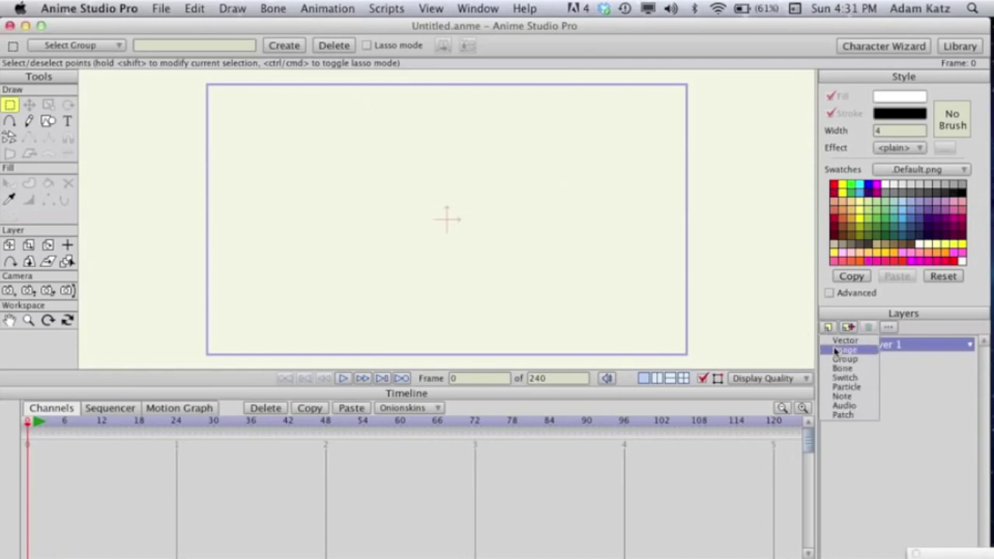
left_click(837, 353)
left_click(51, 149)
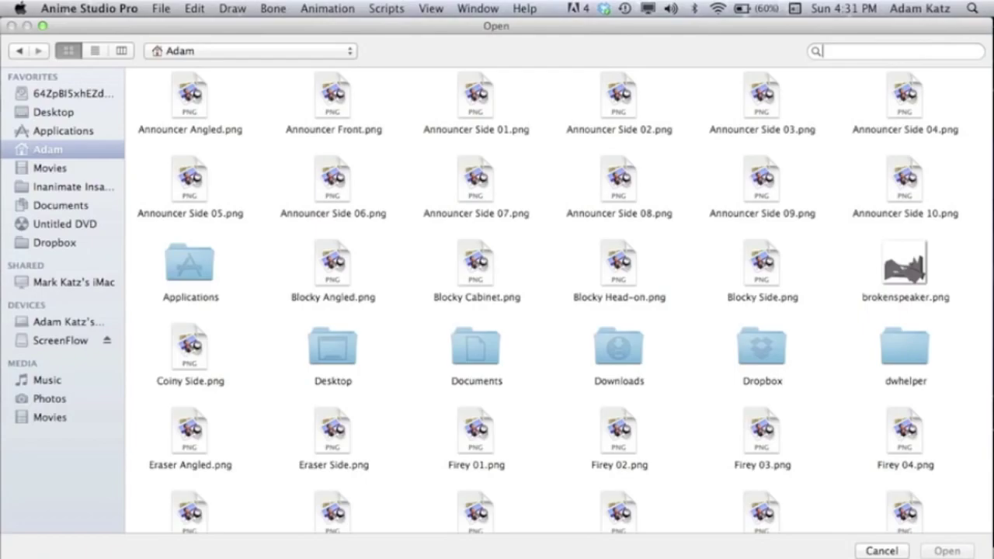
type("oj")
key("Return")
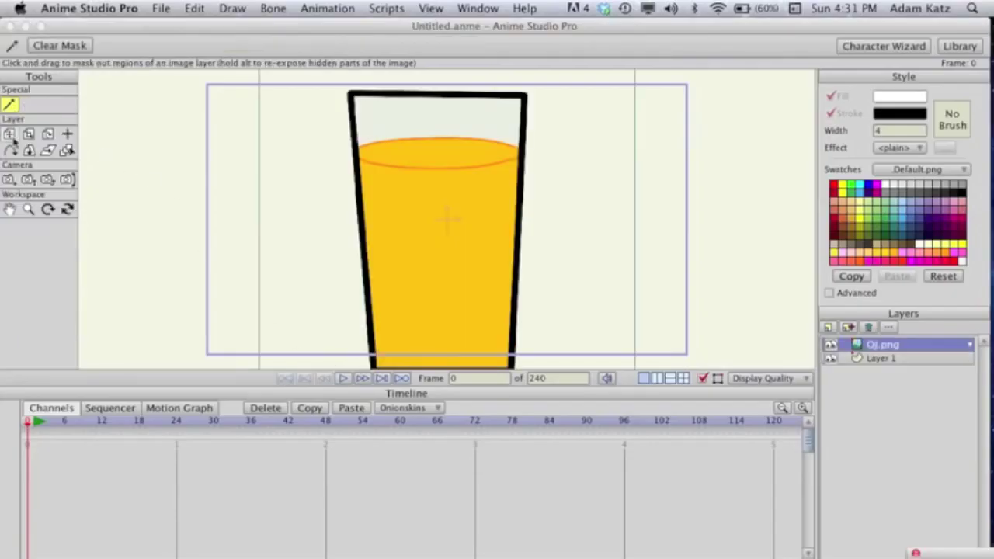
- Shrink the orange juice glass until it fits inside the frame and move it to about X 0.03, Y 0.18
left_click(28, 133)
left_click_drag(260, 143, 300, 162)
left_click(9, 133)
left_click_drag(450, 212, 457, 194)
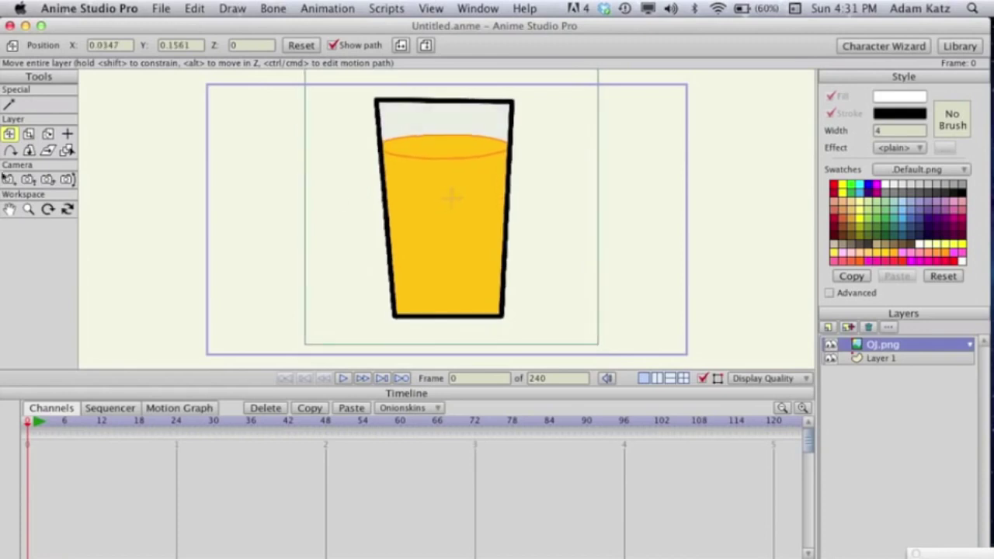
left_click(29, 135)
left_click_drag(257, 120, 271, 127)
left_click(9, 134)
left_click_drag(469, 233, 464, 225)
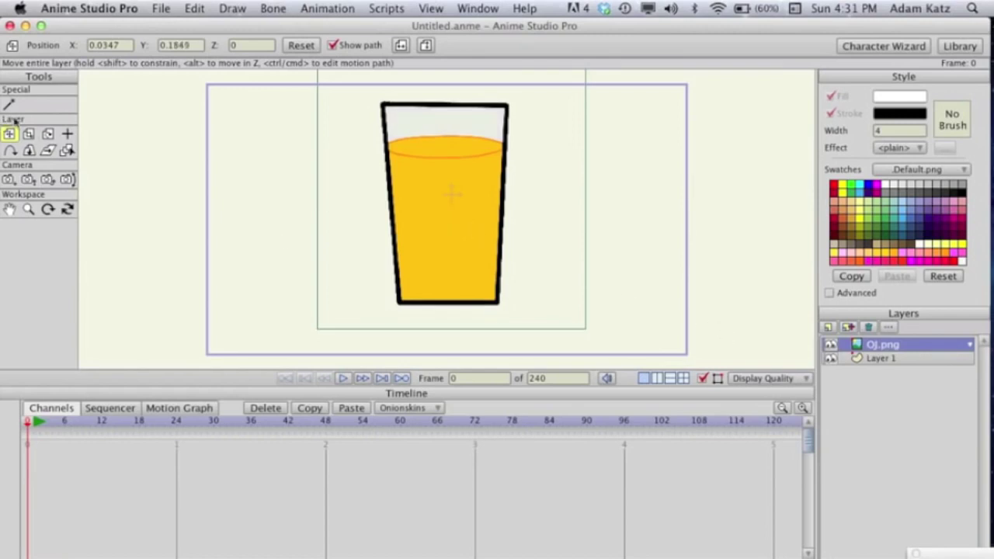
- Scale the glass layer down to about 0.61 and move it to about X 0.09, Y 0.23
left_click(29, 133)
left_click_drag(261, 142, 306, 148)
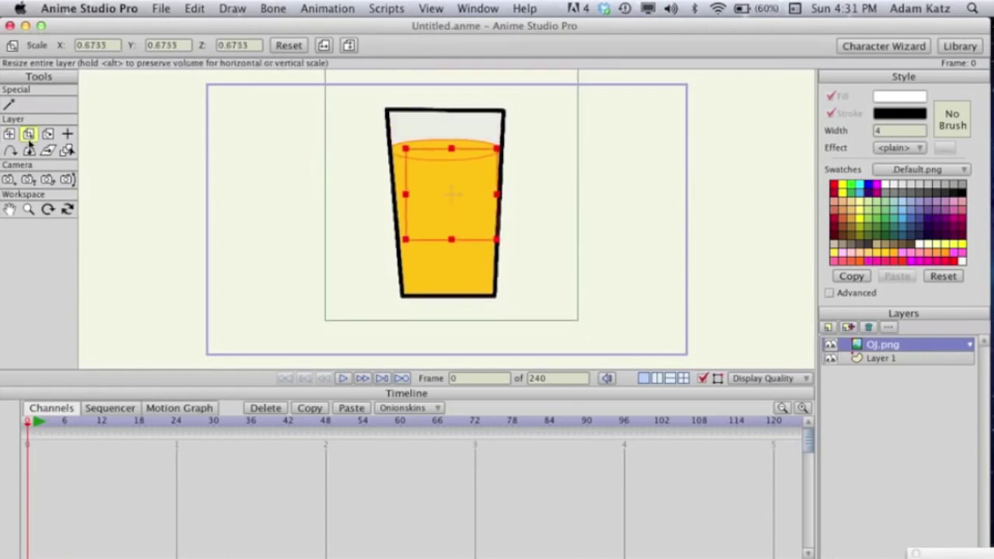
left_click_drag(237, 132, 302, 121)
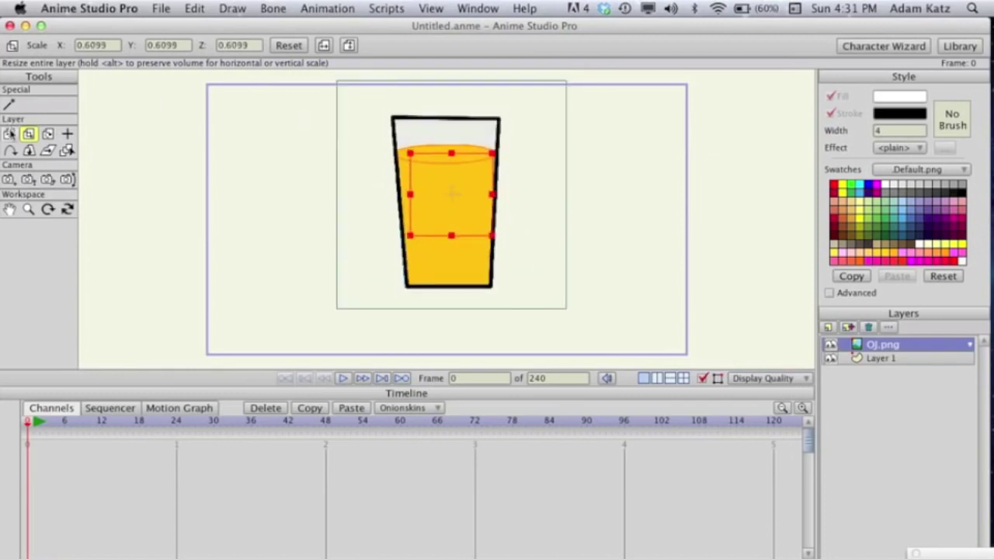
left_click(9, 134)
mouse_move(466, 178)
left_mouse_down()
mouse_move(240, 215)
mouse_move(401, 135)
mouse_move(566, 282)
mouse_move(375, 142)
mouse_move(470, 172)
left_mouse_up()
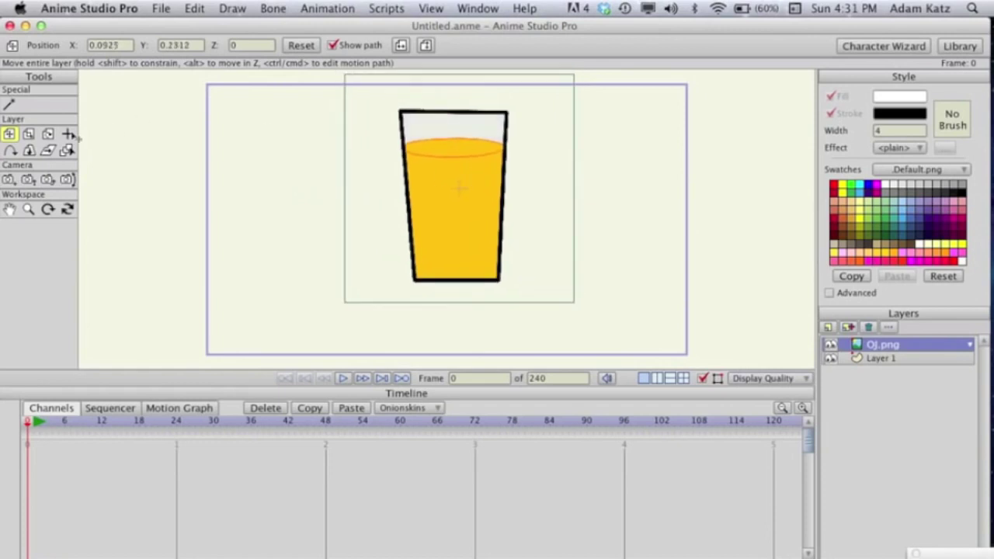
- Rotate the glass layer to about 362 degrees and tilt it about 8 degrees around its X axis
left_click(47, 135)
left_click_drag(451, 104, 437, 202)
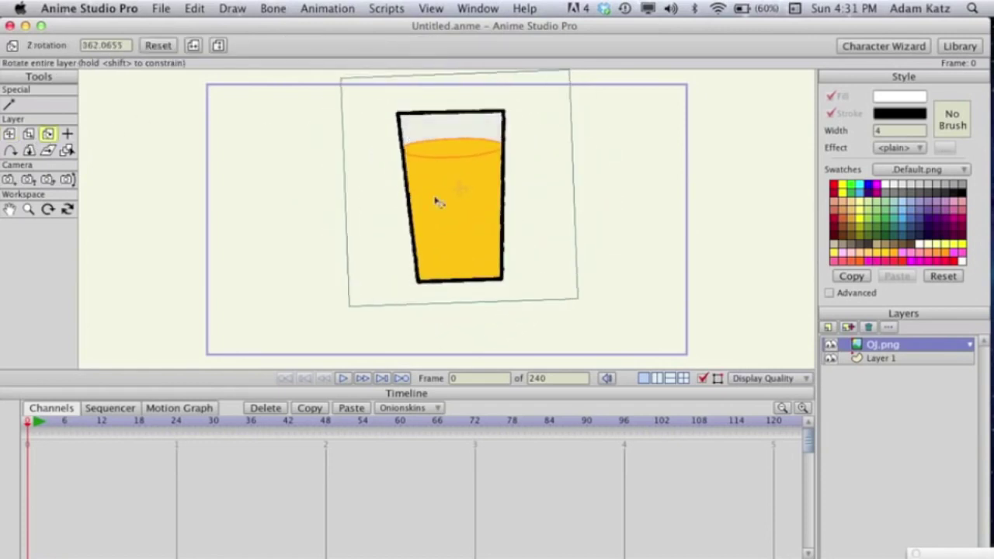
left_click(29, 150)
mouse_move(483, 244)
left_mouse_down()
mouse_move(486, 293)
mouse_move(464, 153)
mouse_move(482, 313)
mouse_move(455, 201)
mouse_move(471, 255)
mouse_move(484, 256)
left_mouse_up()
- Shear the glass layer sideways and set its X rotation to about 3.7 degrees
left_click(48, 135)
left_click(48, 150)
left_click_drag(565, 280, 598, 280)
left_click(28, 150)
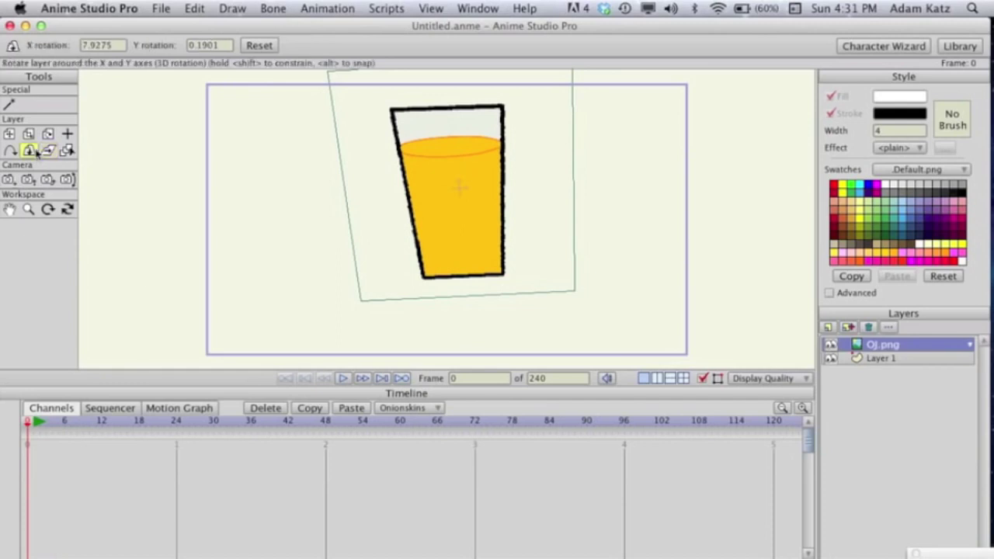
left_click_drag(526, 168, 522, 158)
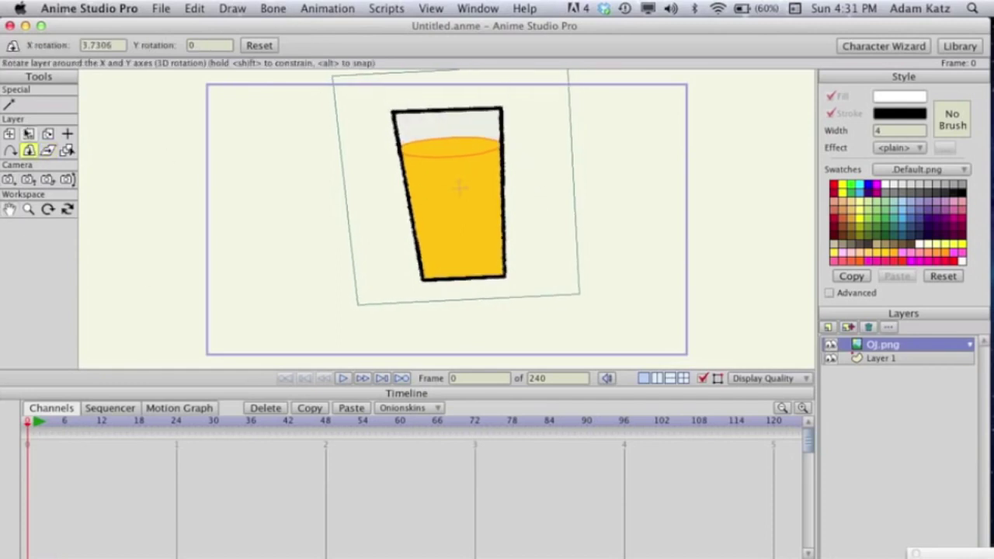
- Scale the glass layer to about 0.64 and straighten its Z rotation to about 359.8 degrees
left_click(29, 134)
left_click_drag(281, 137, 259, 129)
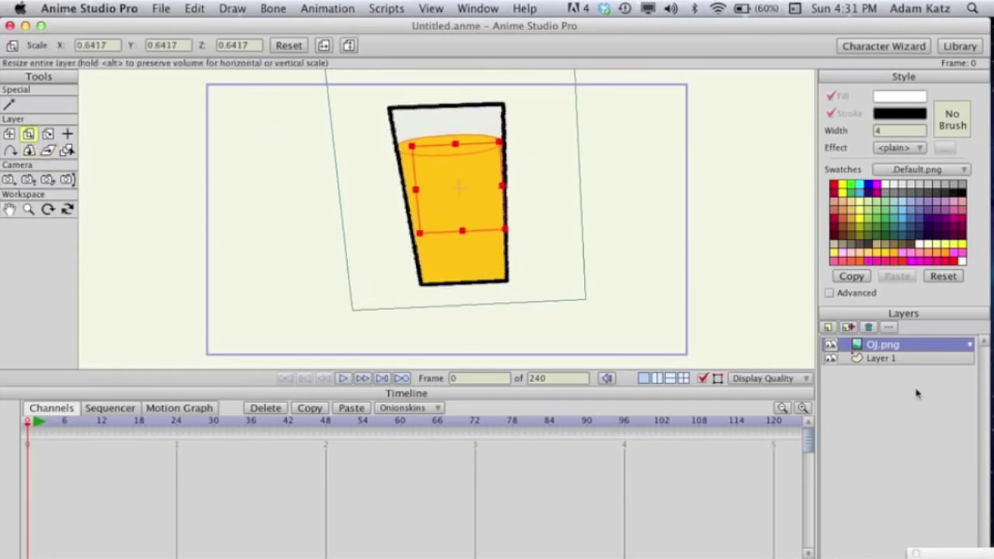
left_click(48, 133)
left_click_drag(247, 174, 247, 179)
- Add leg.png as a new image layer above the glass
left_click(828, 327)
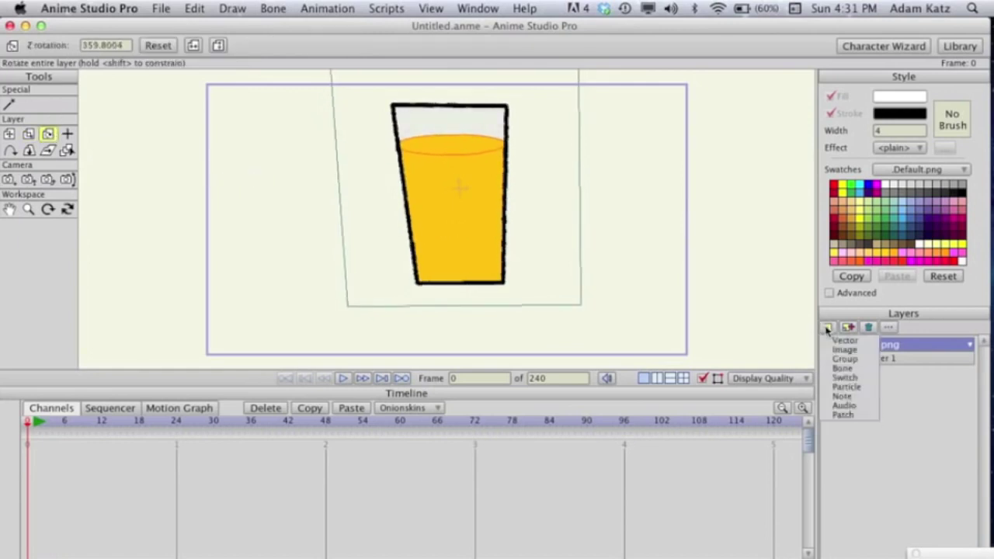
left_click(845, 349)
key("Escape")
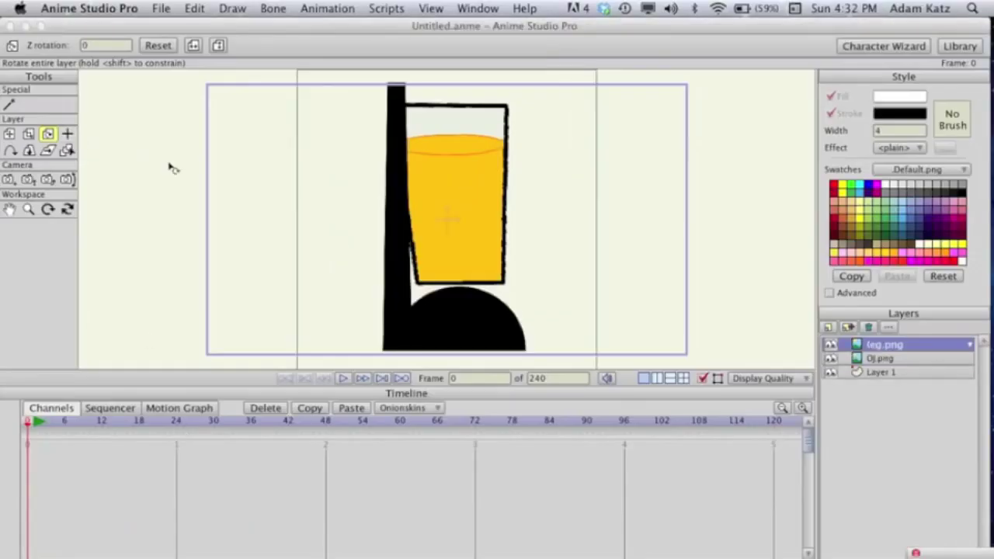
- Scale the leg to about 0.18 and move it under the glass at about X -0.04, Y -0.61
left_click(37, 135)
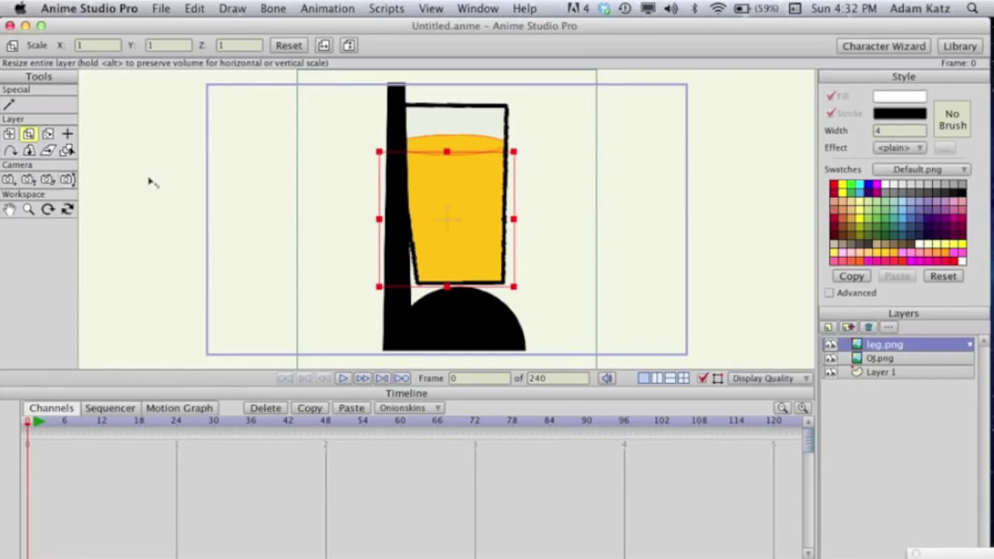
left_click_drag(247, 122, 394, 211)
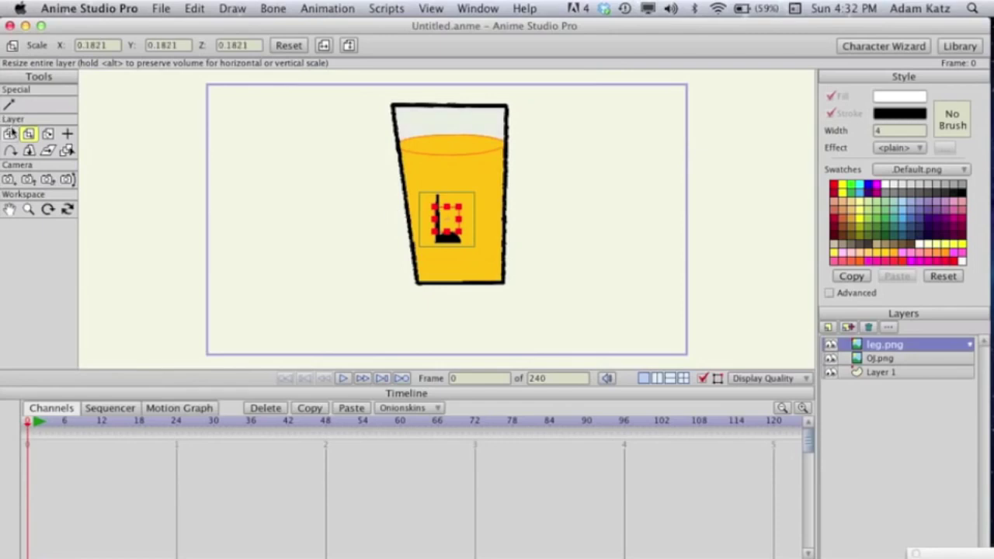
left_click(10, 132)
left_click_drag(454, 208, 448, 291)
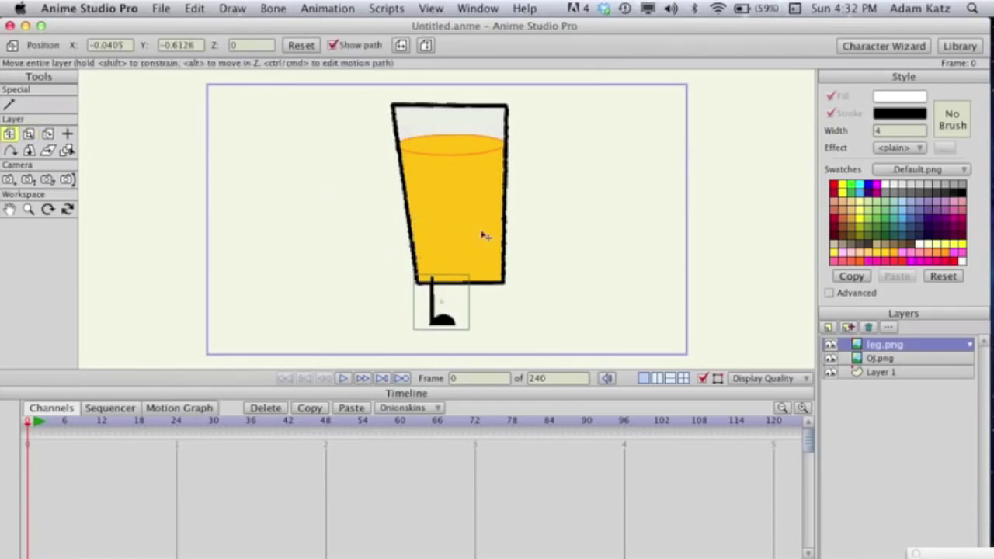
- Reorder the leg.png layer below OJ.png so the top of the leg is hidden behind the glass
scroll(477, 218, "up", 5)
left_click(10, 208)
left_click_drag(390, 264, 377, 138)
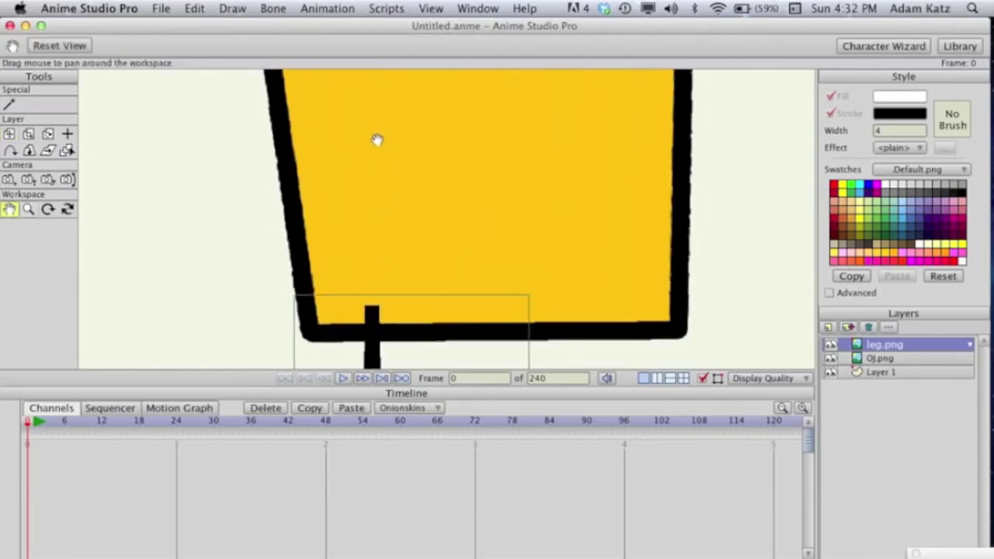
left_click_drag(435, 274, 434, 142)
left_click_drag(451, 288, 450, 263)
scroll(451, 263, "down", 5)
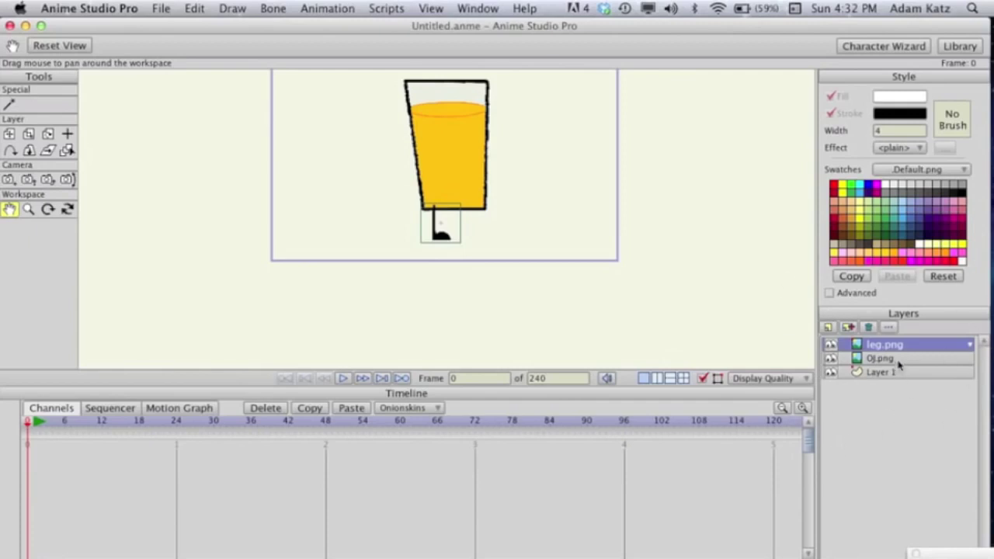
left_click_drag(898, 348, 898, 371)
scroll(440, 244, "up", 5)
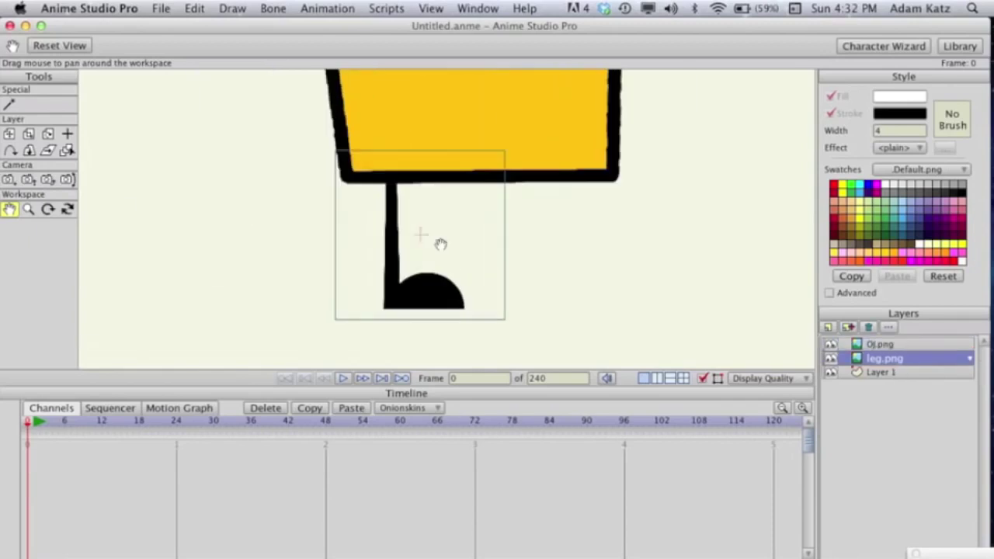
mouse_move(876, 357)
left_mouse_down()
mouse_move(880, 345)
mouse_move(883, 365)
left_mouse_up()
scroll(644, 166, "down", 2)
scroll(644, 166, "up", 2)
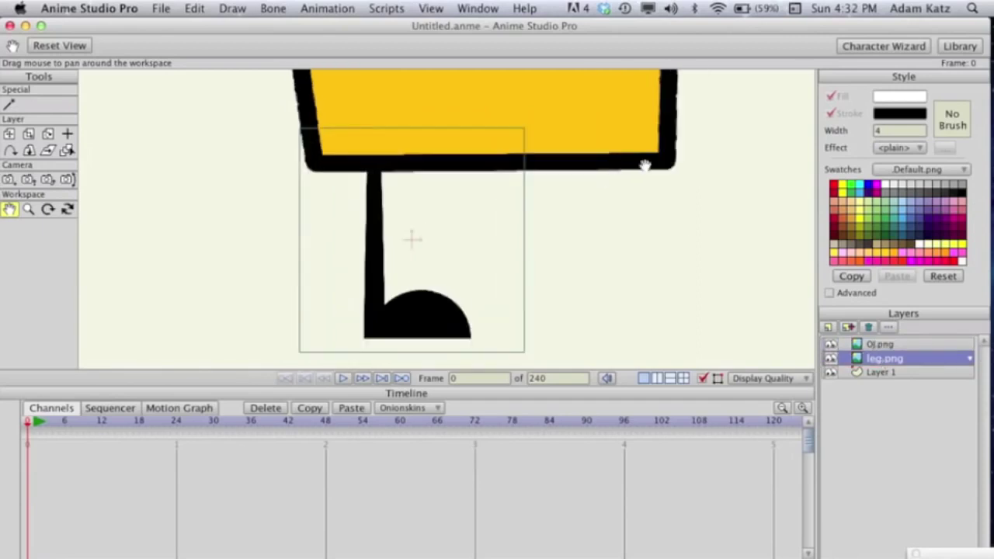
- Duplicate the leg layer and move the copy under the other side of the glass, at about X 0.32, Y -0.60
left_click(848, 328)
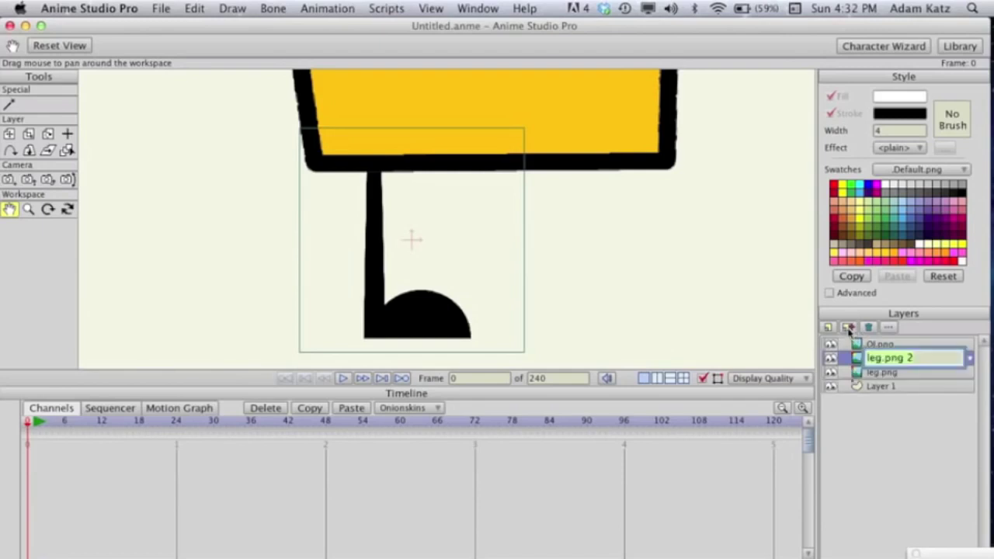
left_click(855, 363)
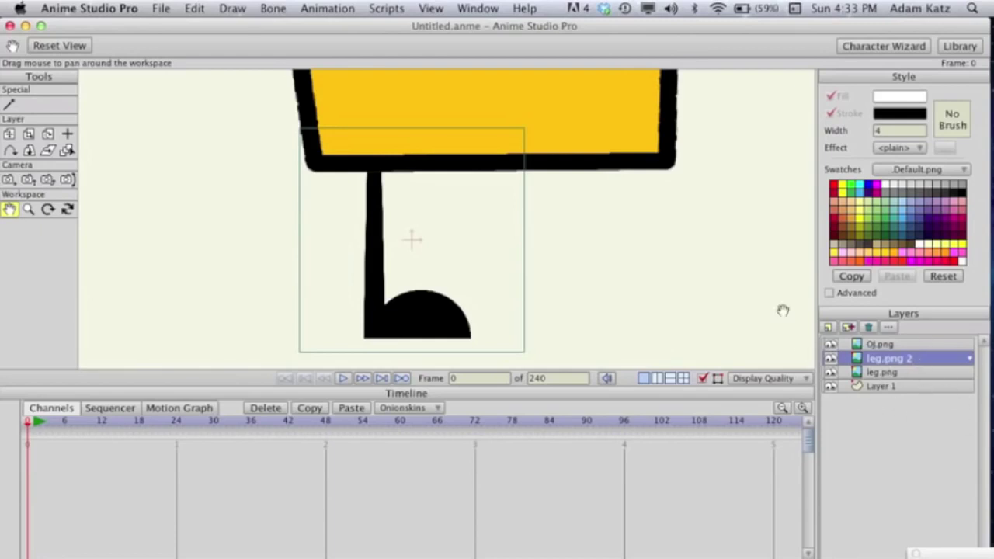
left_click(10, 134)
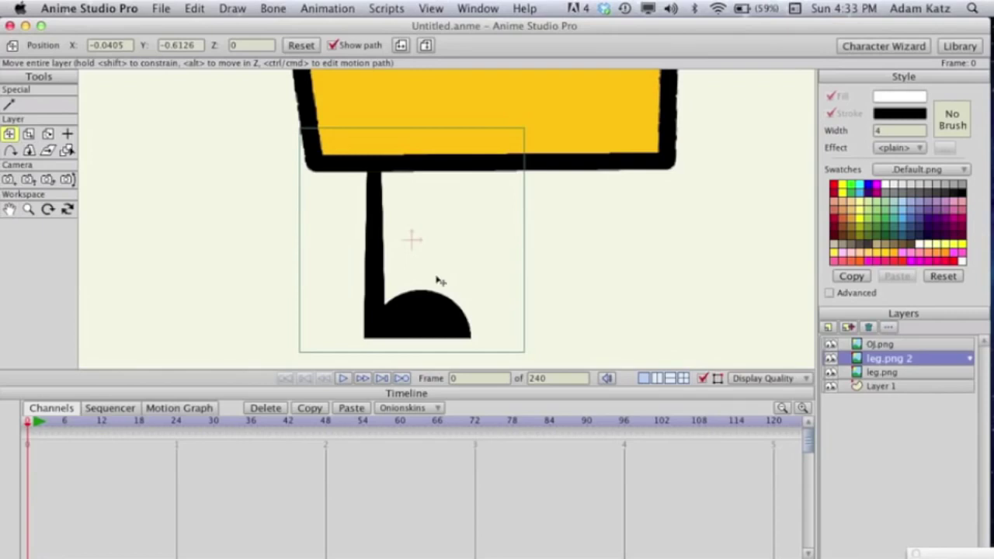
scroll(439, 281, "down", 3)
scroll(439, 281, "up", 6)
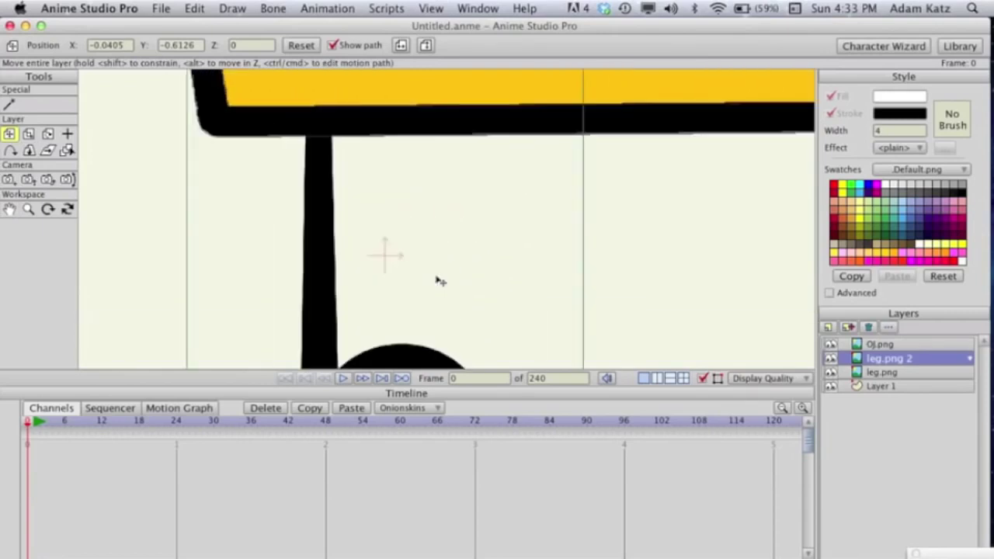
scroll(439, 281, "down", 2)
left_click_drag(366, 310, 592, 303)
scroll(592, 303, "down", 3)
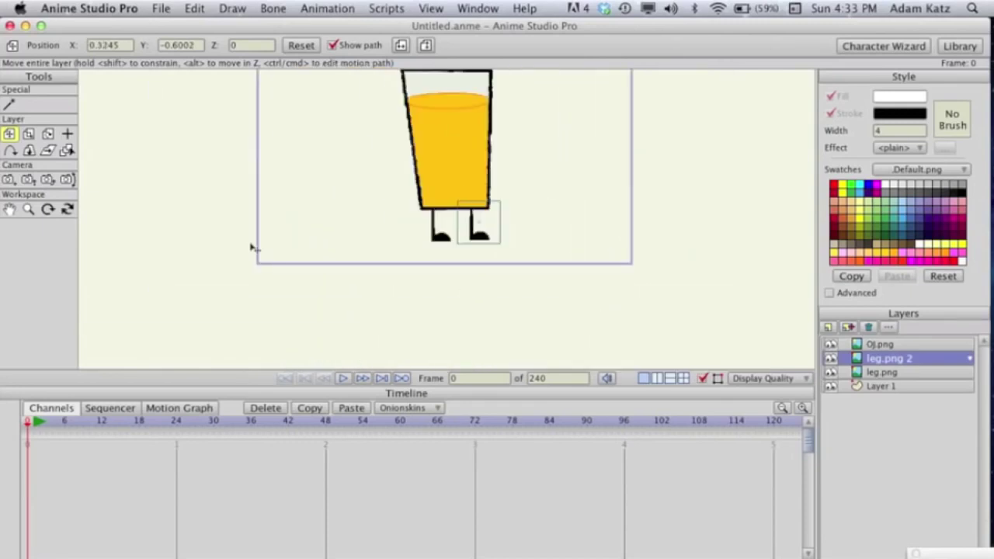
- Add the arm.png.png file from the Desktop as a new image layer
left_click(10, 209)
left_click_drag(463, 193, 464, 256)
scroll(464, 256, "up", 5)
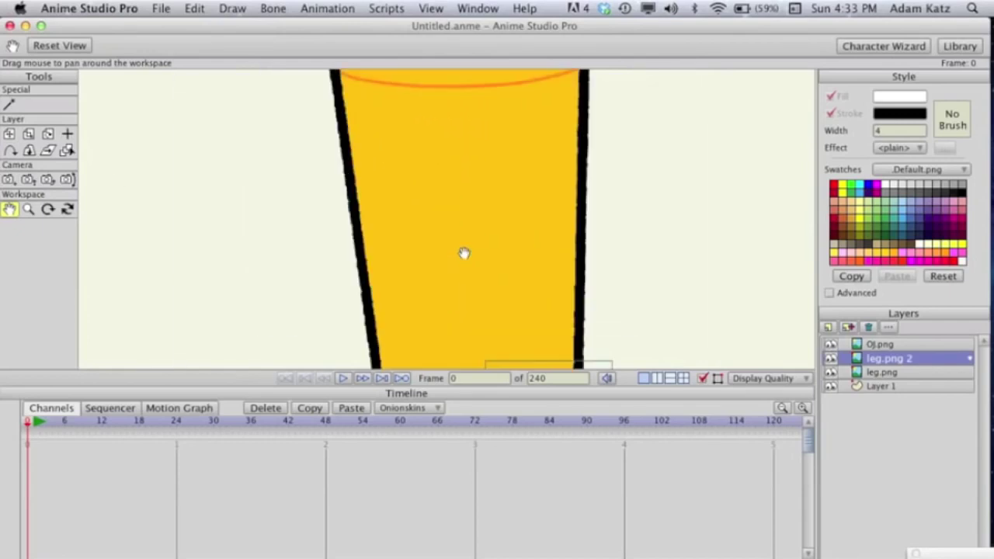
left_click_drag(639, 314, 648, 270)
left_click(825, 327)
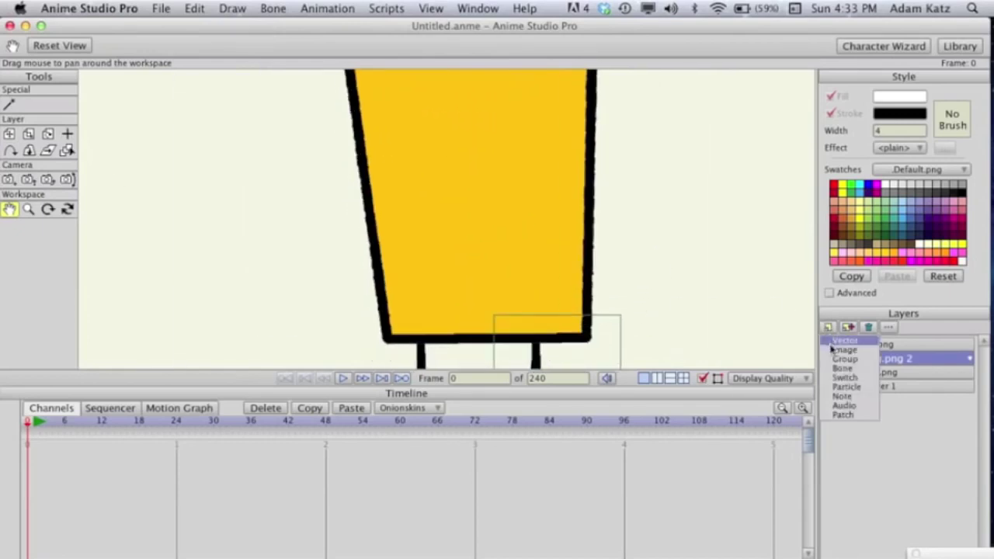
left_click(838, 339)
left_click(47, 149)
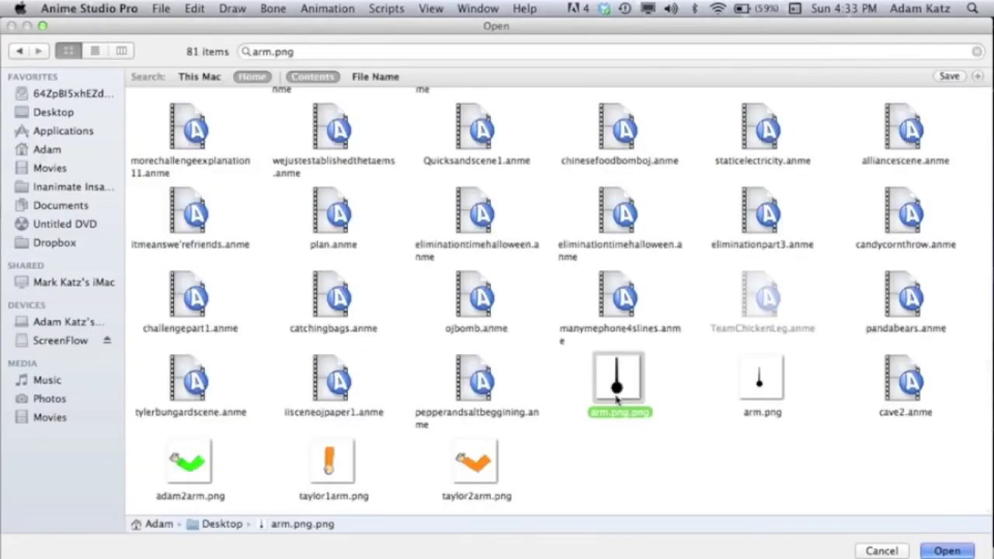
key("Return")
- Shrink the arm beside the left side of the glass and rotate it to about -19 degrees
left_click(10, 134)
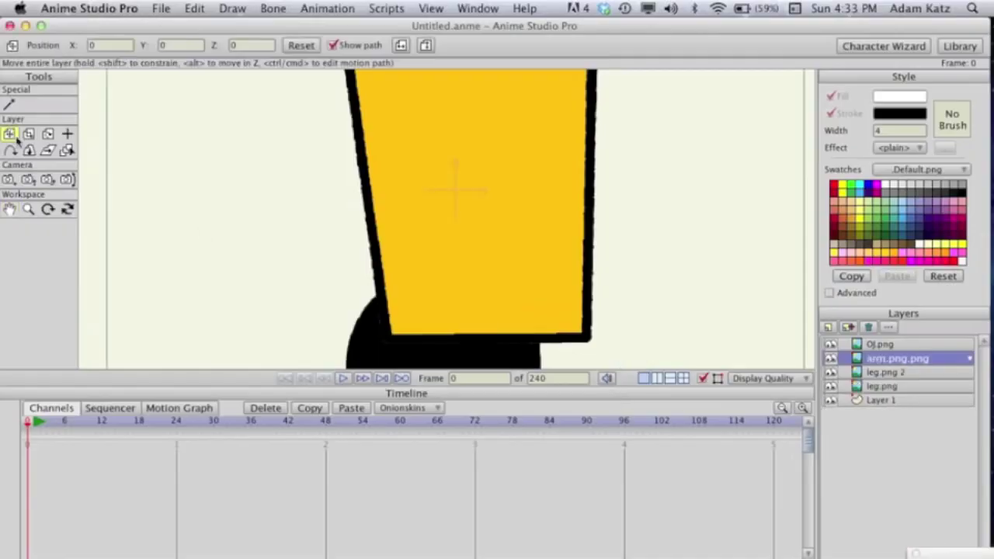
key("super+r")
left_click(28, 134)
left_click_drag(171, 136, 295, 187)
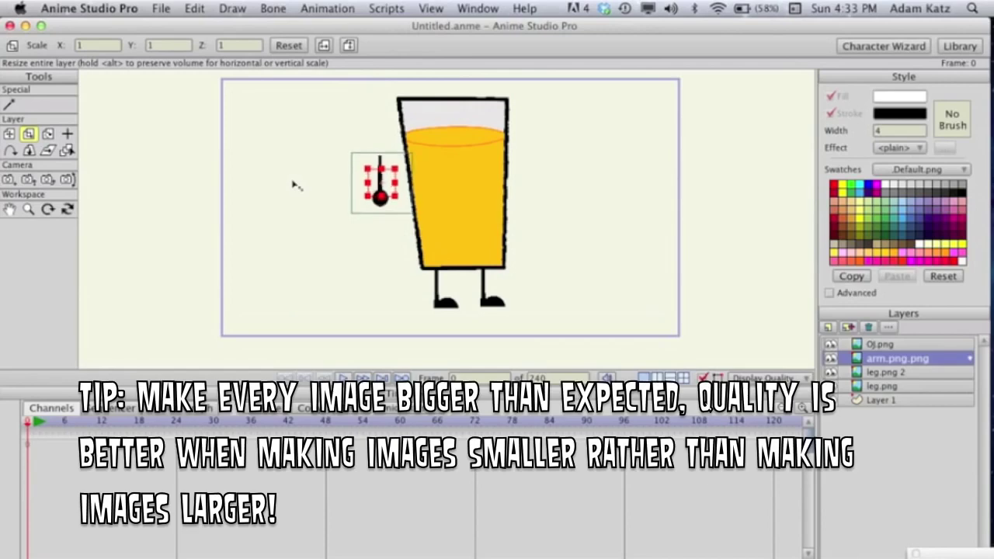
left_click(48, 134)
left_click_drag(335, 123, 359, 121)
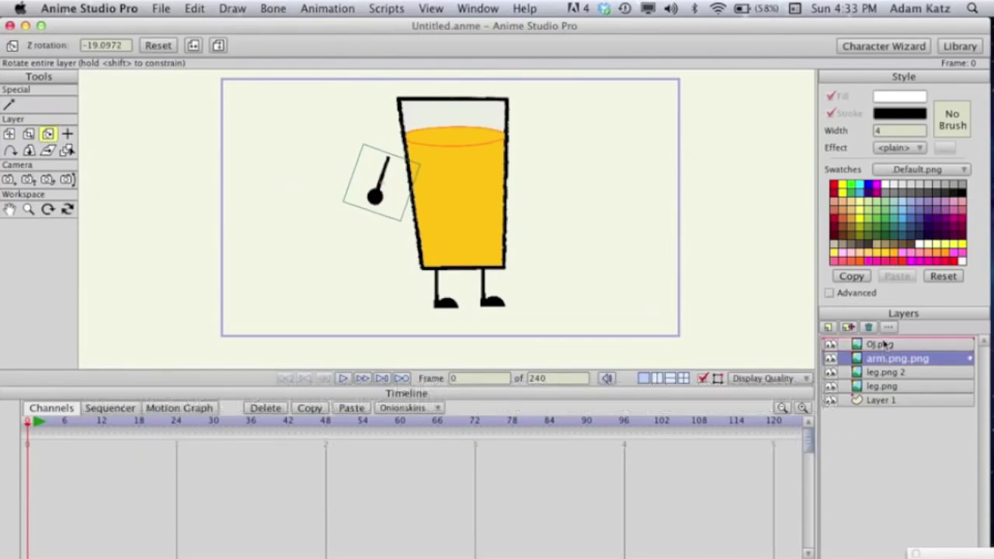
- Bring the arm layer above OJ.png and move the arm onto the glass's left edge at about X -0.23, Y -0.20
left_click_drag(870, 364, 869, 345)
left_click(9, 133)
left_click_drag(317, 182, 357, 231)
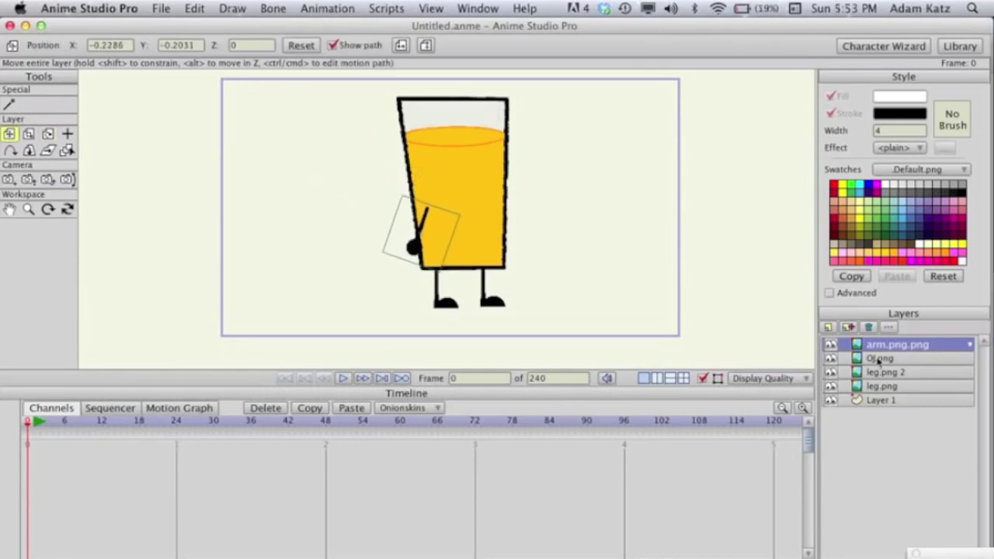
- Duplicate the arm layer and rotate the copy for the character's second arm
left_click(848, 329)
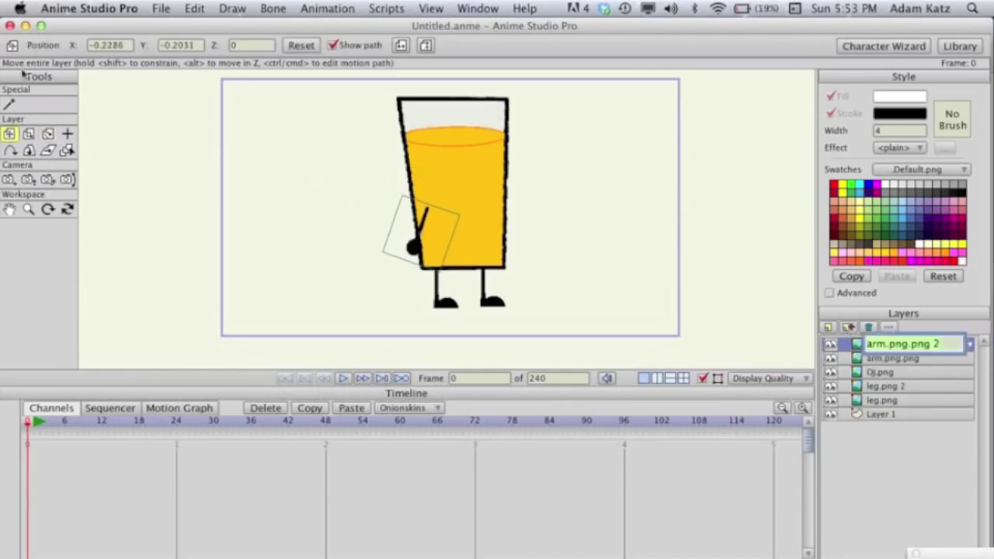
left_click(47, 133)
left_click_drag(437, 156, 418, 154)
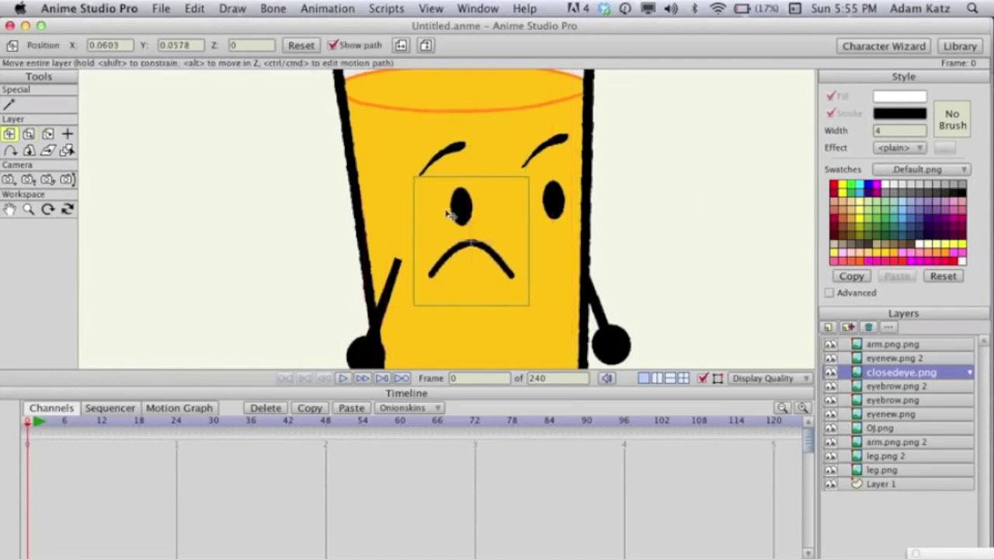
scroll(449, 214, "down", 5)
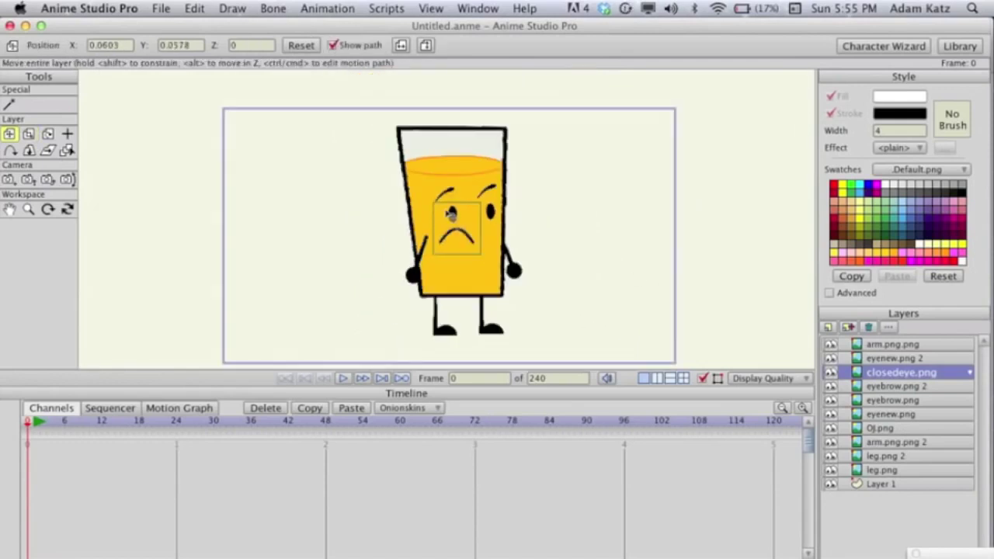
left_click(880, 484)
scroll(621, 228, "up", 3)
scroll(621, 228, "down", 5)
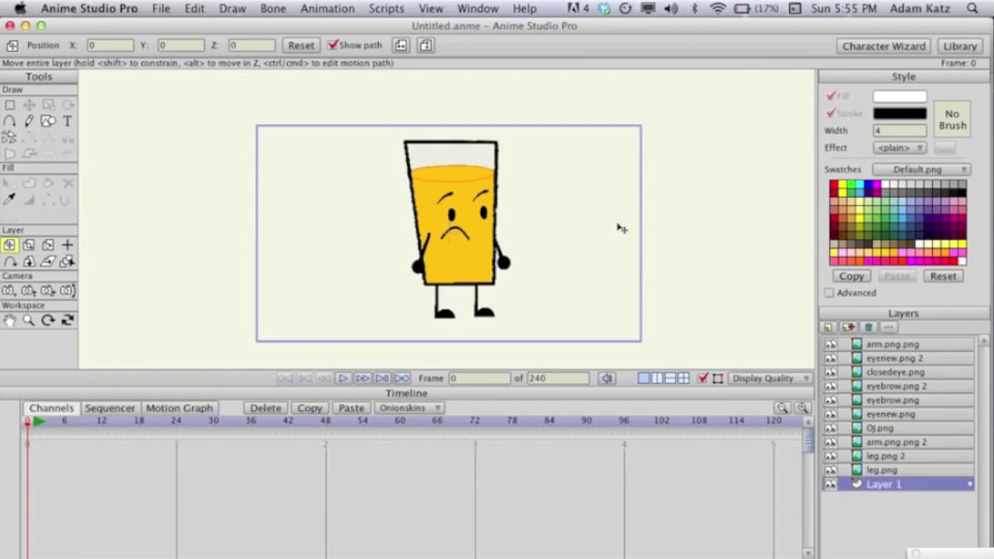
scroll(517, 233, "down", 2)
- Nudge the arm.png.png 2 layer on the glass's right edge to about X 0.50, Y -0.15
scroll(517, 233, "up", 6)
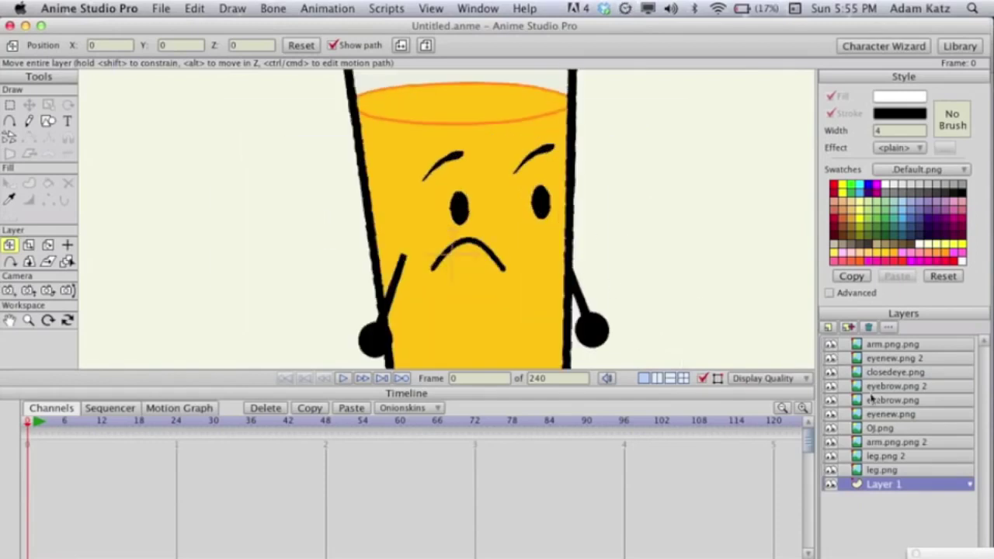
left_click(886, 347)
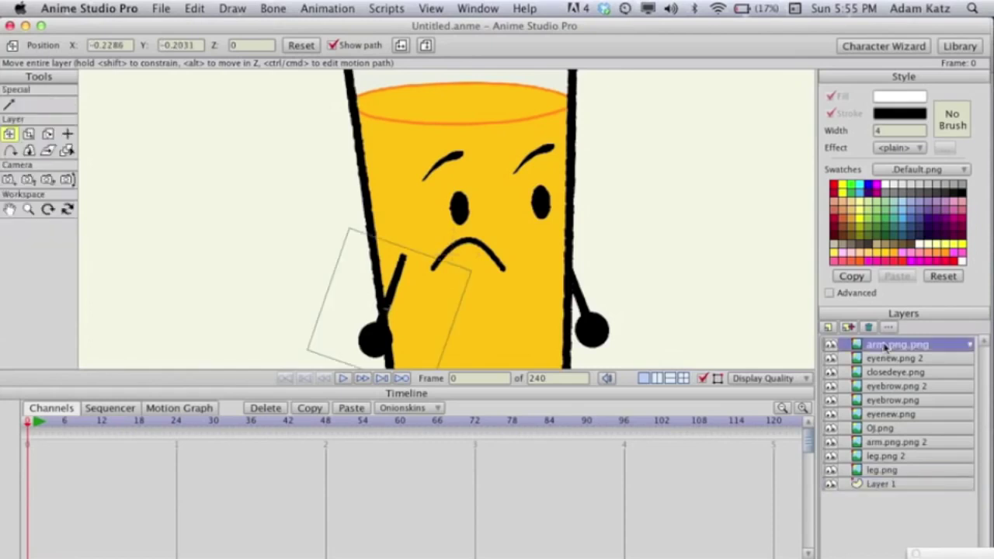
left_click(889, 443)
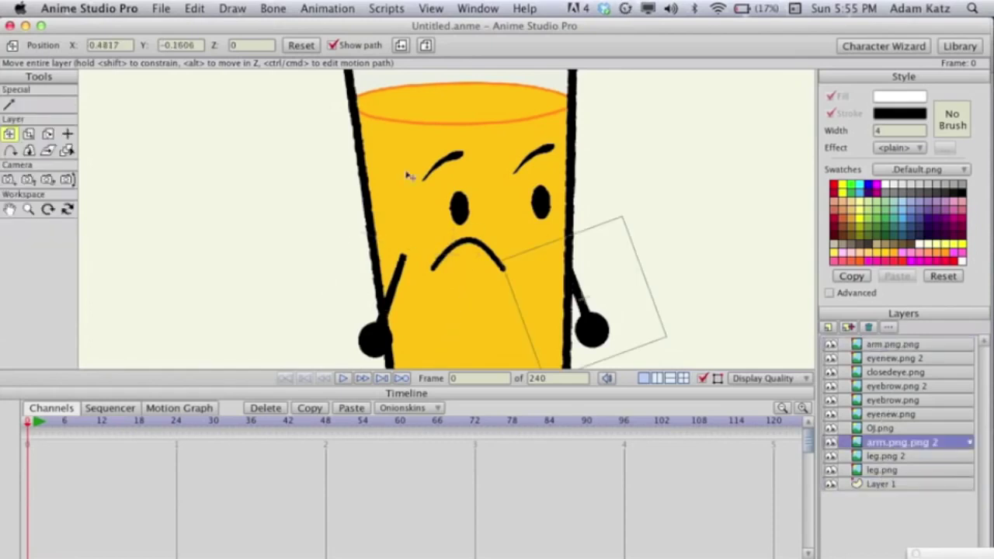
mouse_move(531, 260)
left_mouse_down()
mouse_move(608, 228)
mouse_move(535, 256)
left_mouse_up()
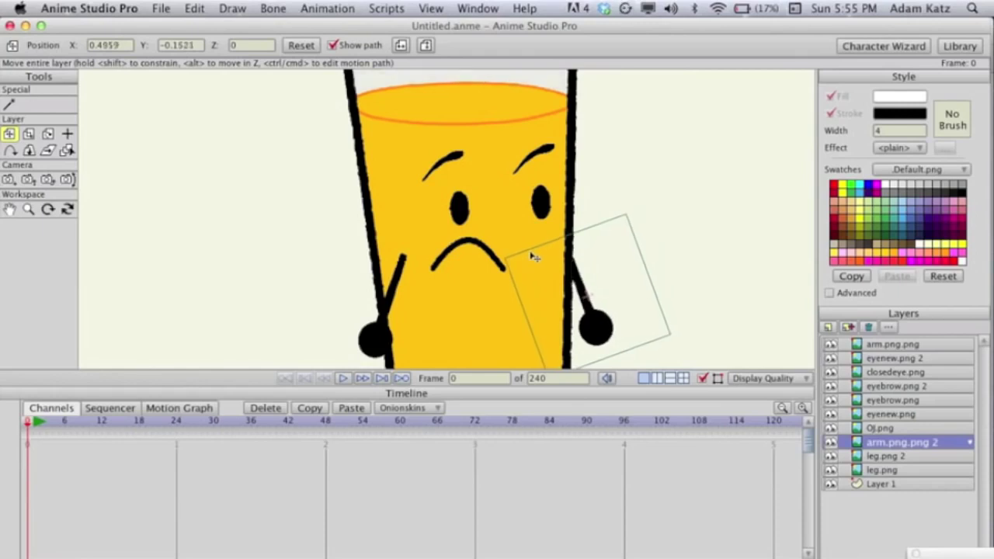
- Make the arm.png.png 2 layer invisible from frame 1 onward
key("super+Right")
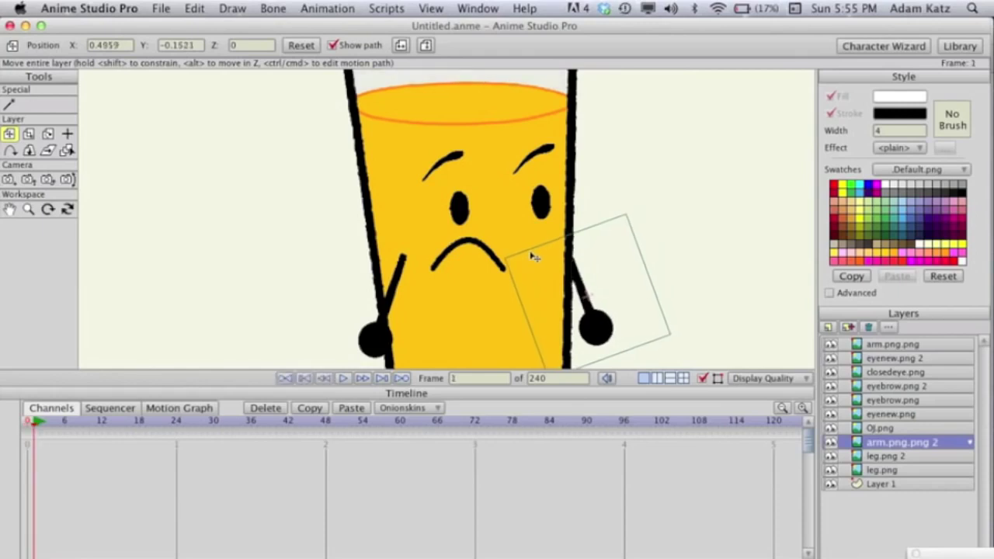
double_click(885, 443)
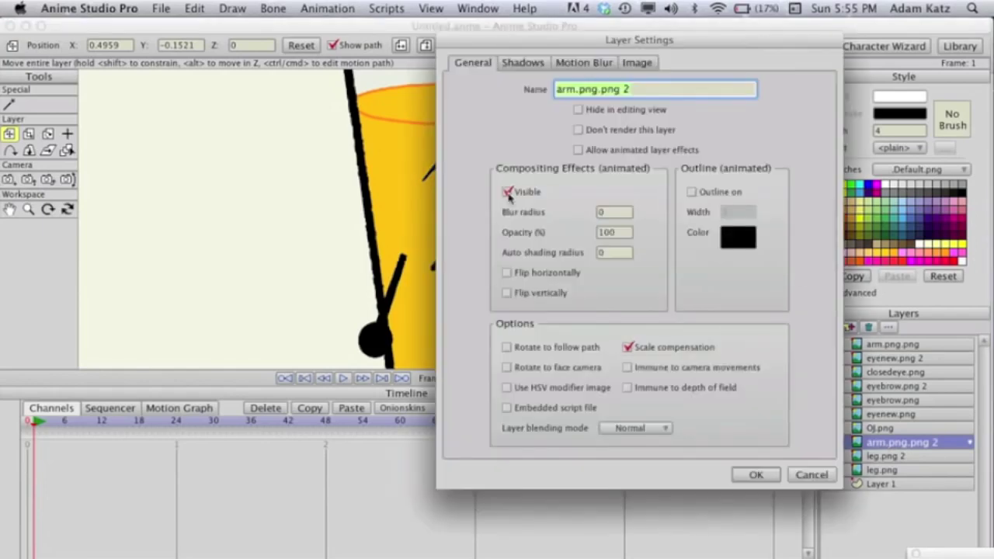
left_click(753, 474)
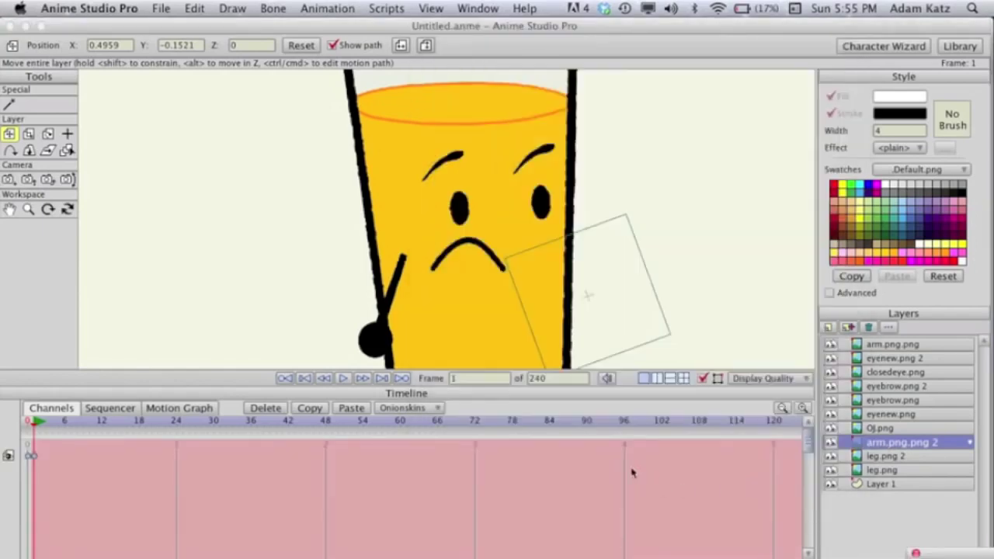
- Search the home folder for "armasking" and add armasking3.png as a new image layer
left_click(827, 328)
left_click(843, 348)
left_click(845, 50)
type("armasking")
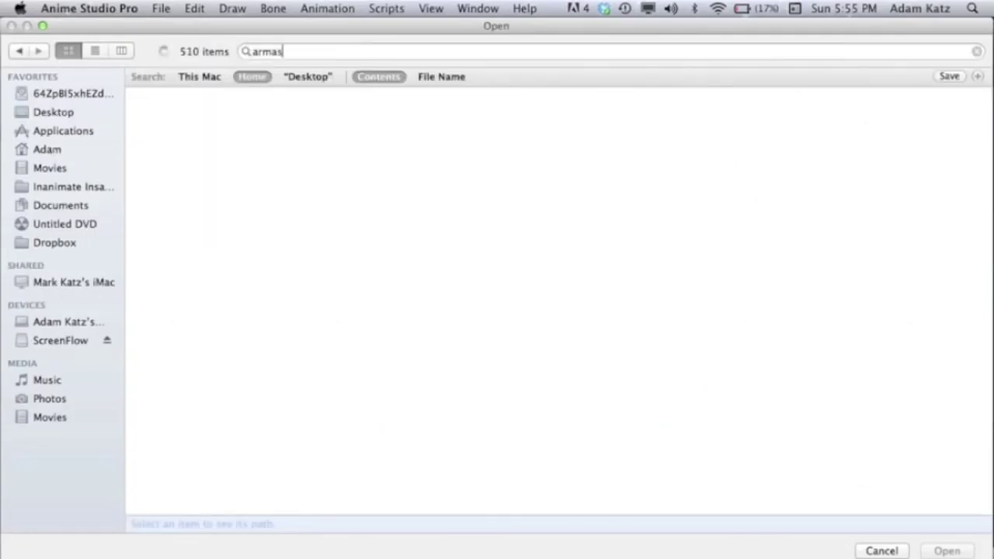
double_click(186, 117)
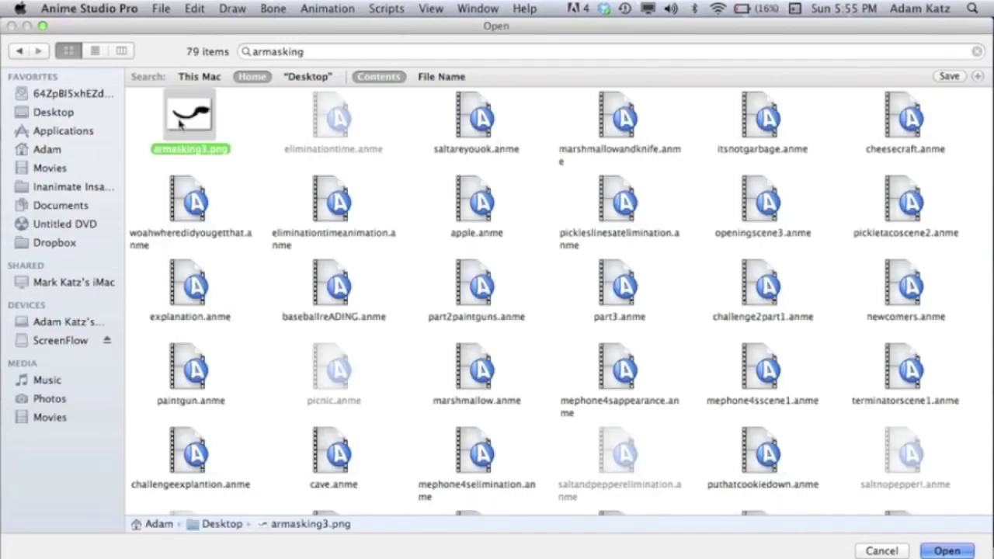
- At frame 1, shrink and rotate the armasking3.png arm and place it on the glass's right edge at about X 0.48, Y -0.13
left_click_drag(284, 190, 428, 187)
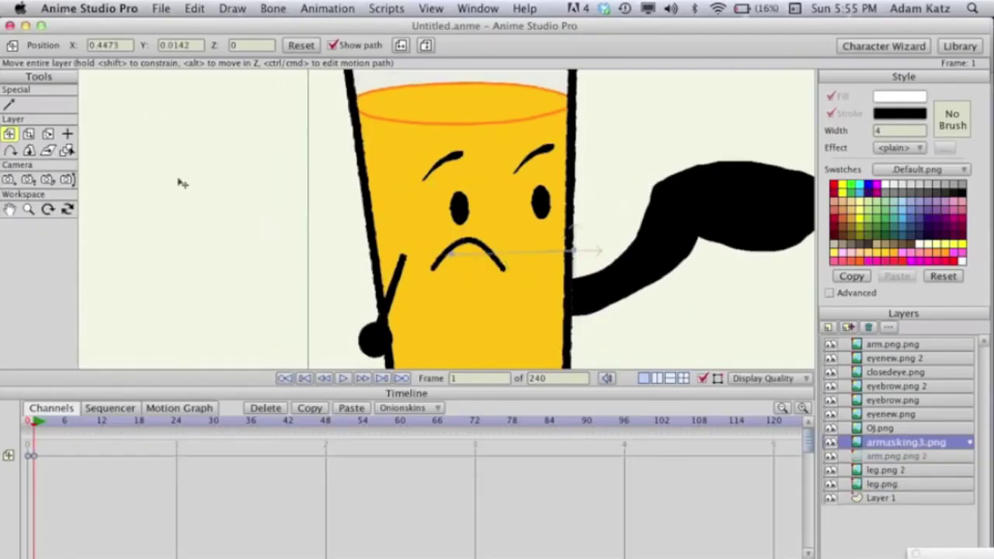
left_click(28, 133)
left_click_drag(338, 155, 142, 202)
left_click(48, 134)
left_click_drag(404, 264, 372, 142)
left_click(9, 134)
left_click_drag(355, 179, 364, 219)
- At frame 5, rotate the armasking3.png arm to about -3 degrees and move it up and outward from the glass
key("ctrl+Right")
key("ctrl+Right")
key("ctrl+Right")
key("ctrl+Right")
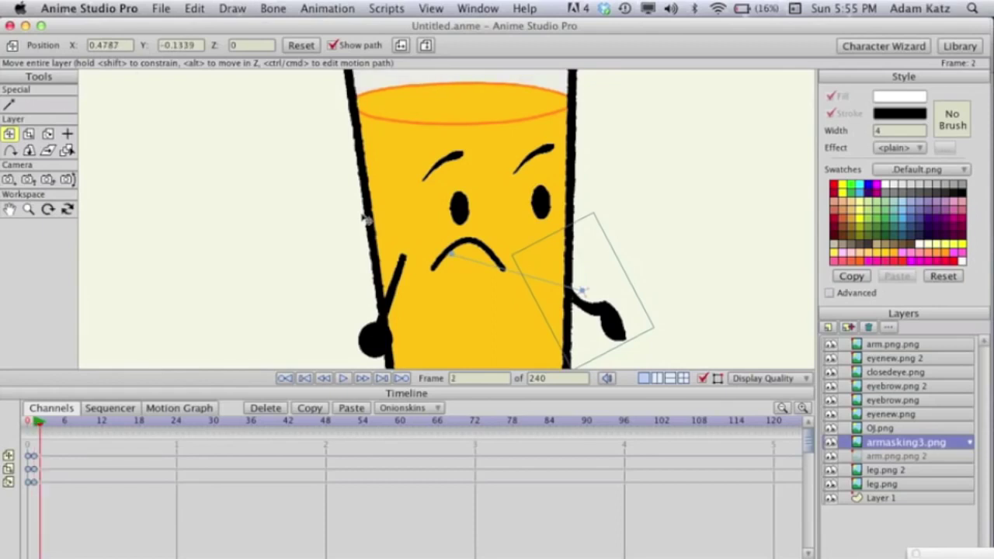
left_click(47, 134)
left_click_drag(574, 188, 516, 285)
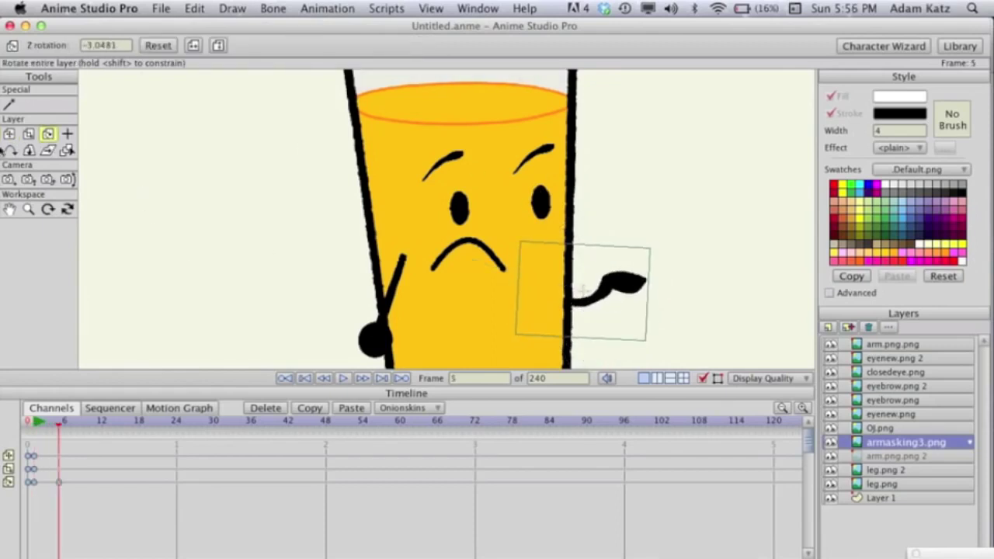
left_click(9, 134)
left_click_drag(379, 247, 396, 204)
- Return to frame 0 and make the armasking3.png layer invisible there
key("space")
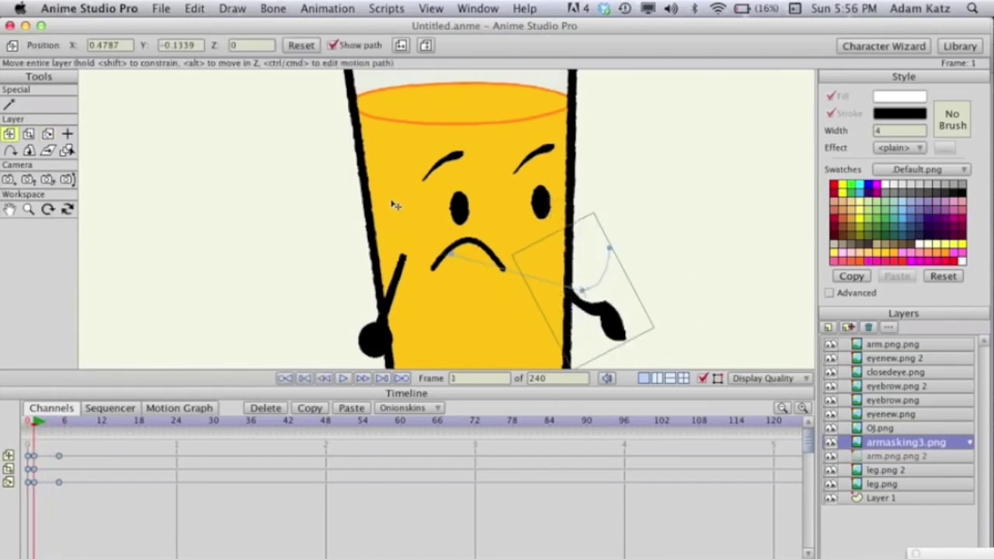
key("Left")
key("super+r")
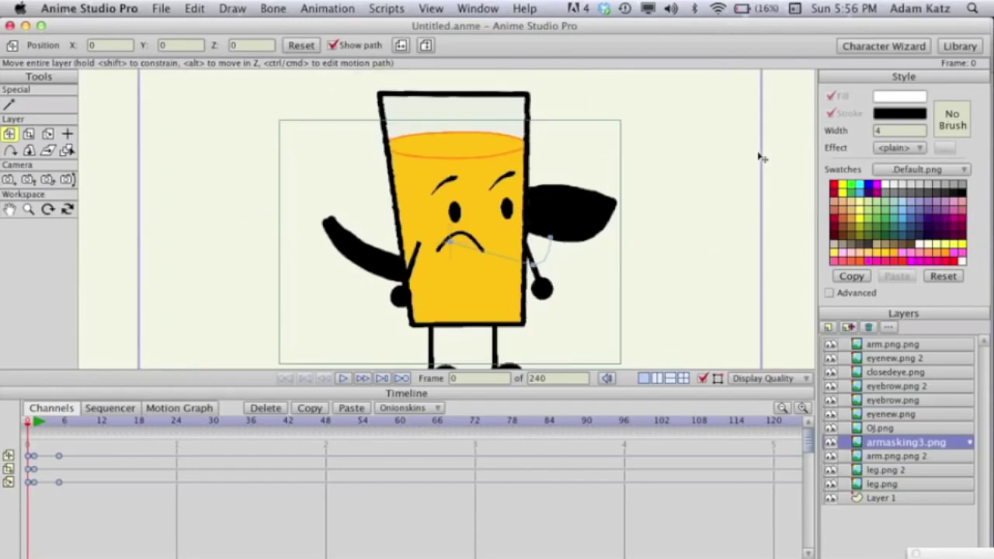
scroll(762, 157, "up", 2)
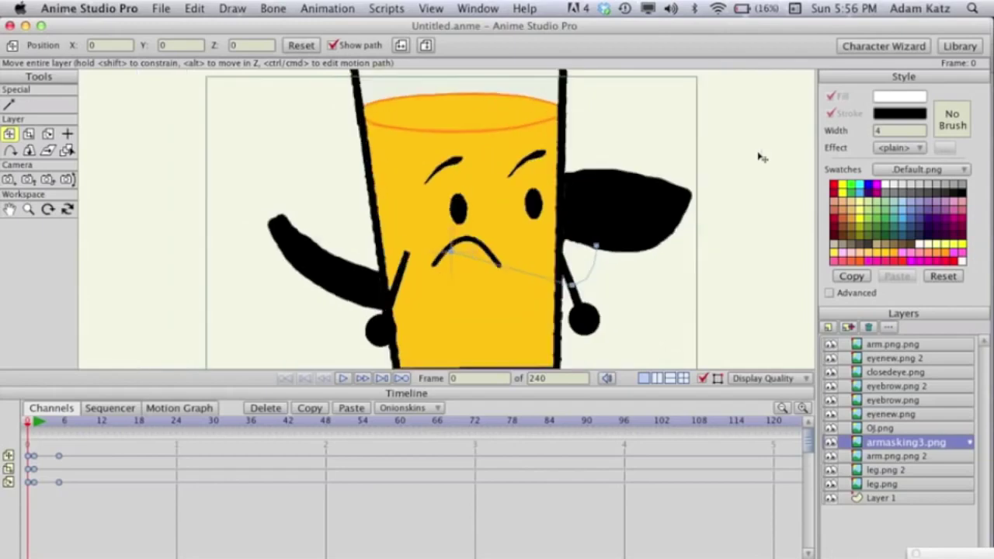
double_click(918, 440)
left_click(756, 474)
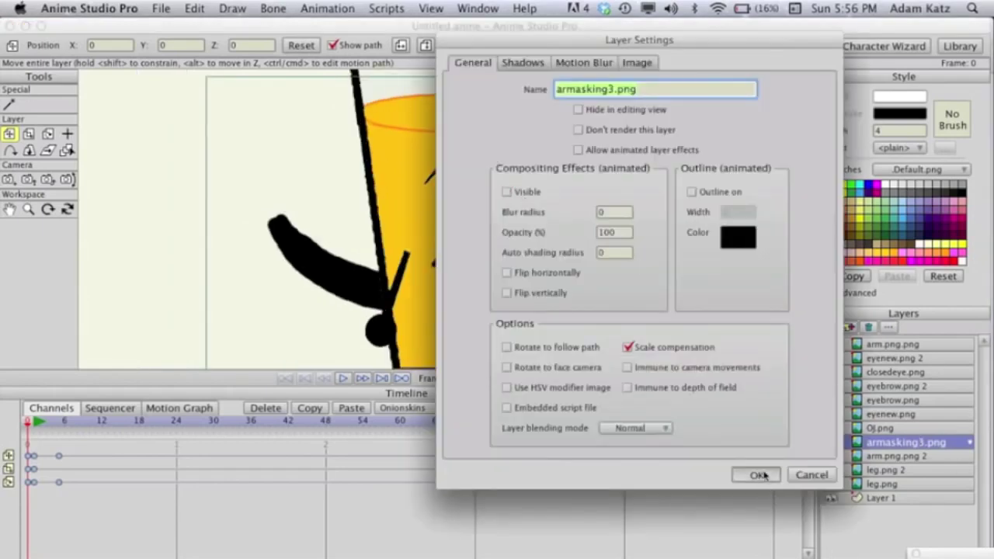
- Make the armasking3.png layer visible again at frame 1
left_click(34, 424)
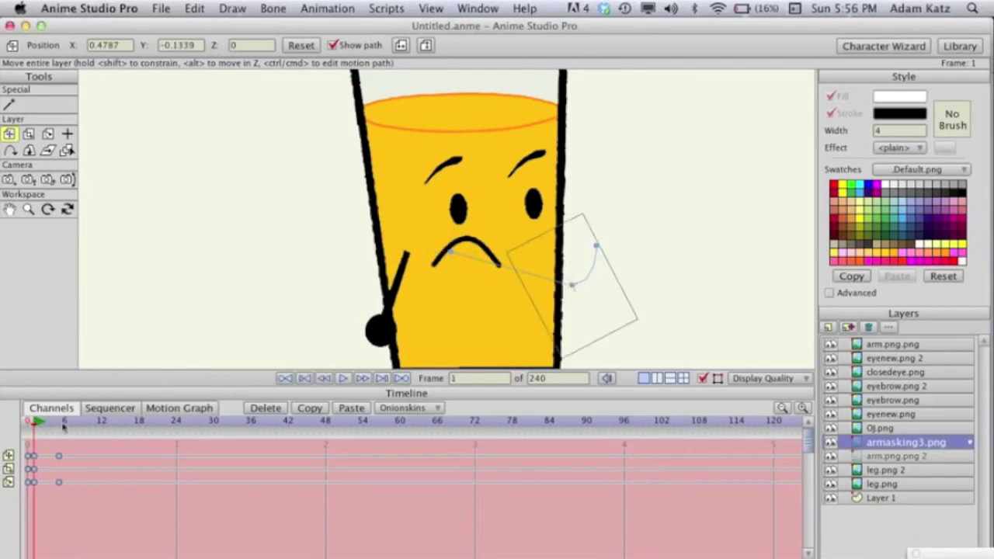
double_click(871, 443)
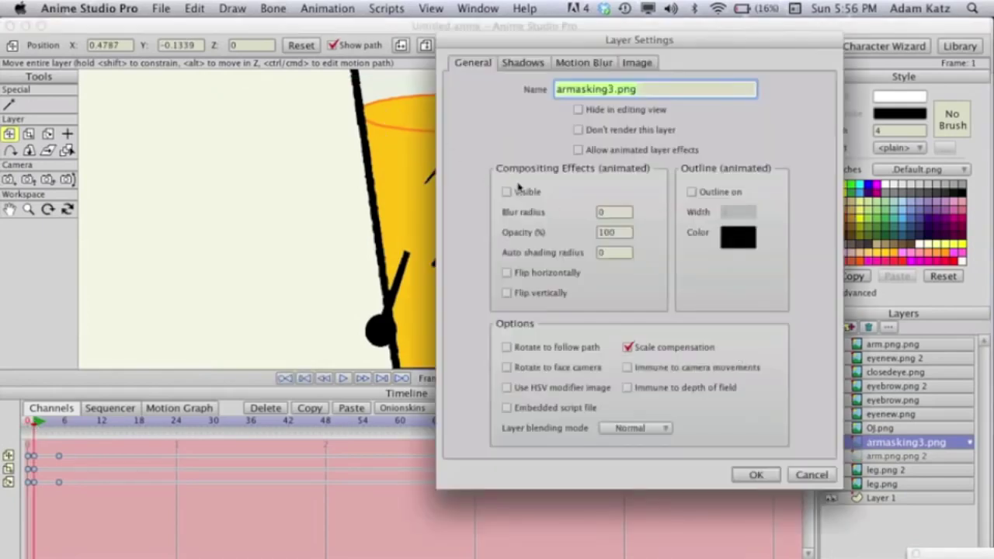
key("Return")
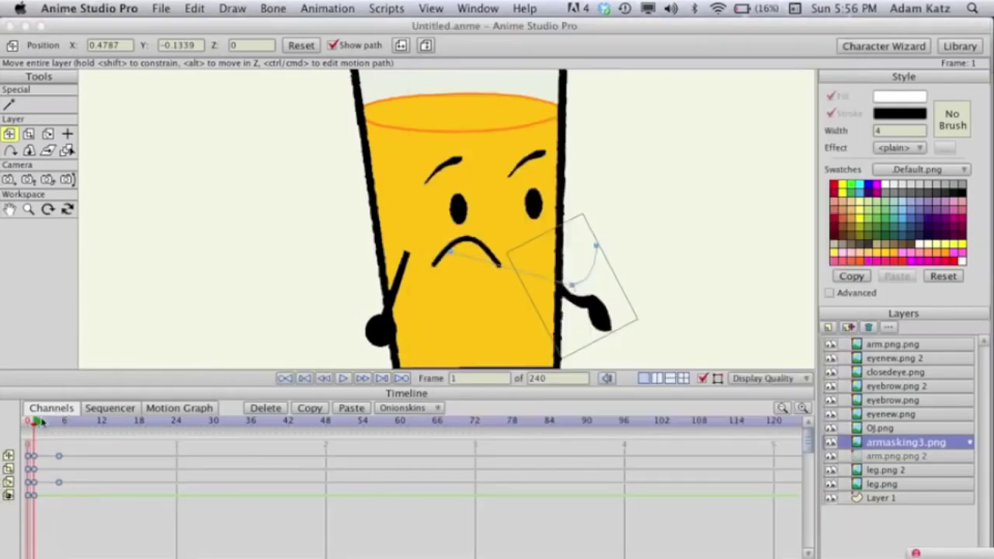
- At frame 2, shift the armasking3.png arm slightly toward the glass and step through the following frames
left_click(40, 420)
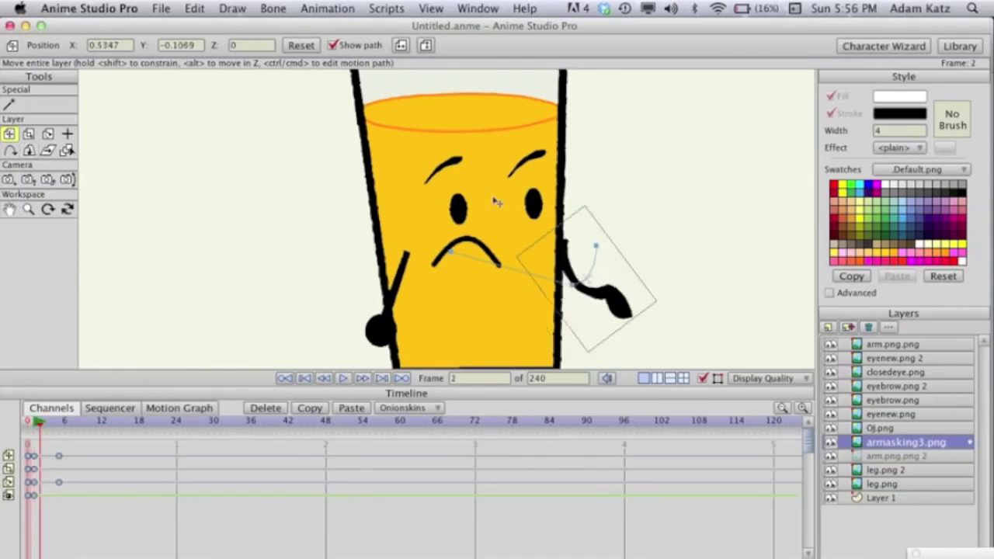
left_click_drag(652, 261, 642, 261)
key("ctrl+Right")
key("ctrl+Right")
key("ctrl+Right")
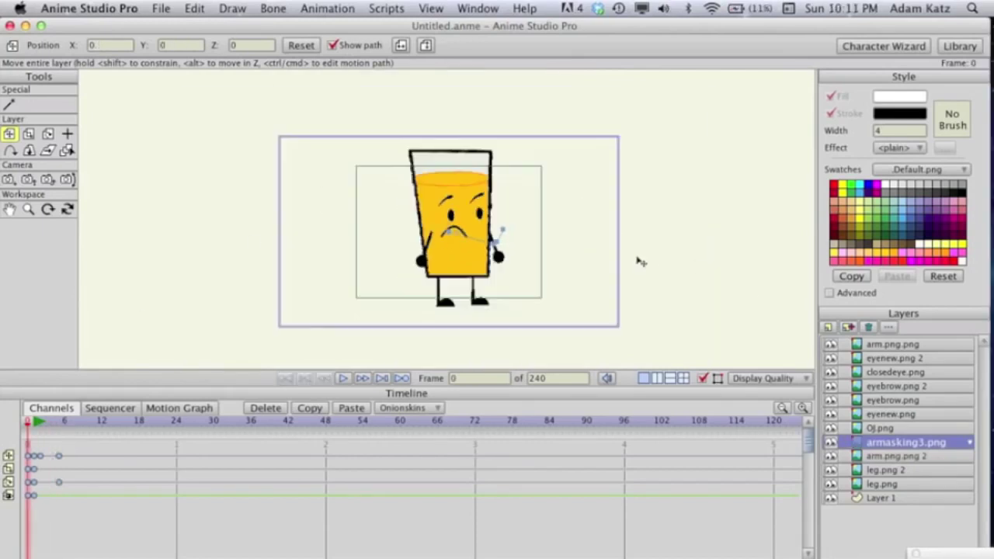
- Search the home folder for "newbiggrass" and add newbiggrass copy.png as a new image layer
left_click(828, 327)
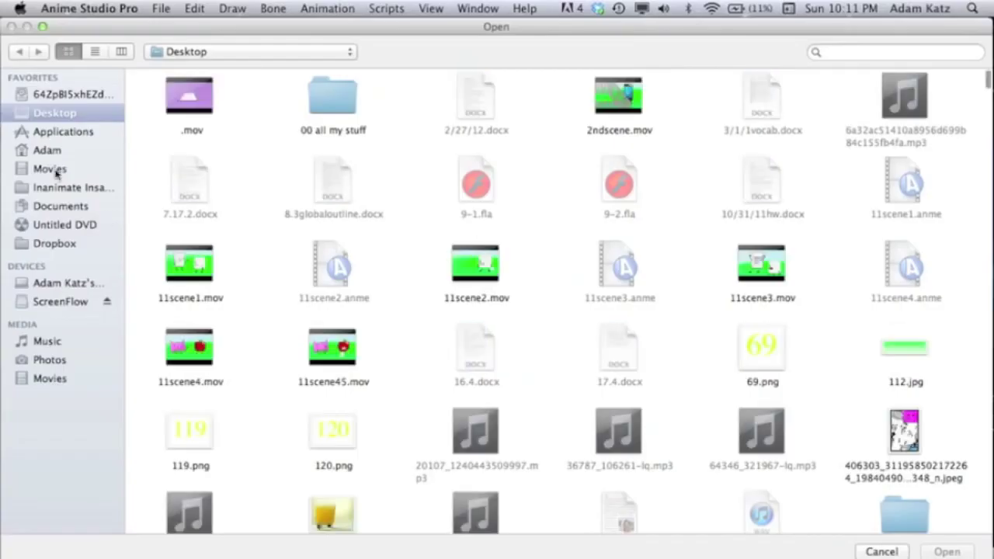
left_click(48, 149)
left_click(863, 51)
type("n")
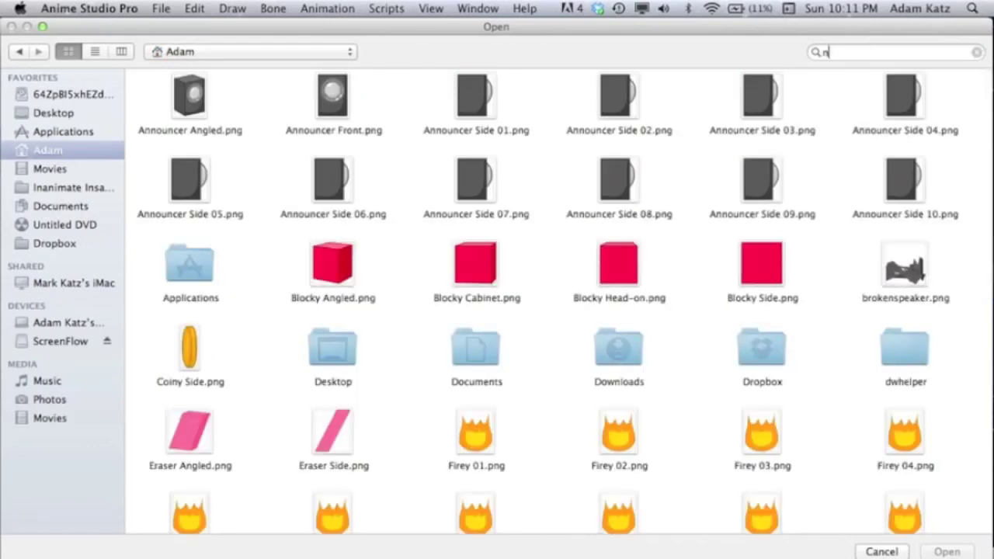
type("ewbiggrass")
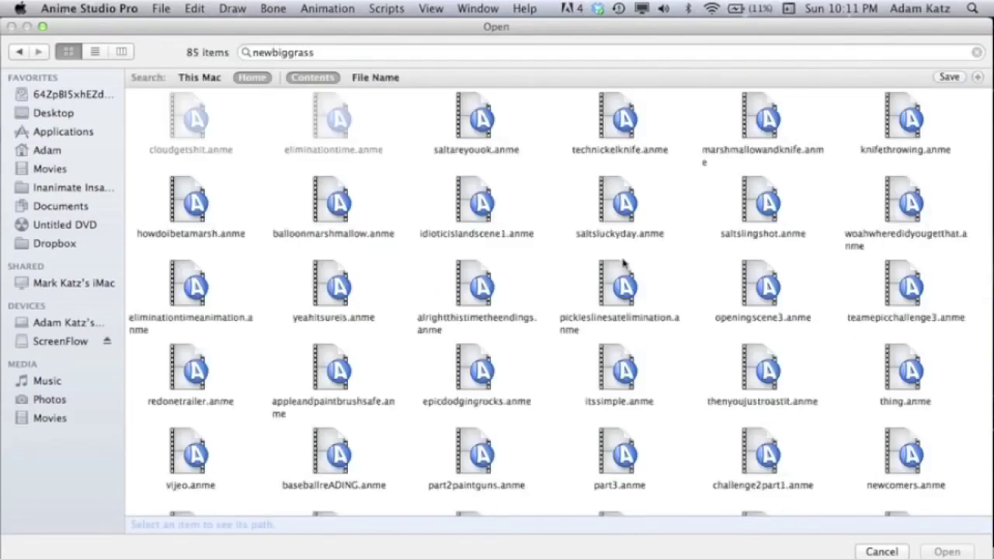
scroll(611, 259, "down", 10)
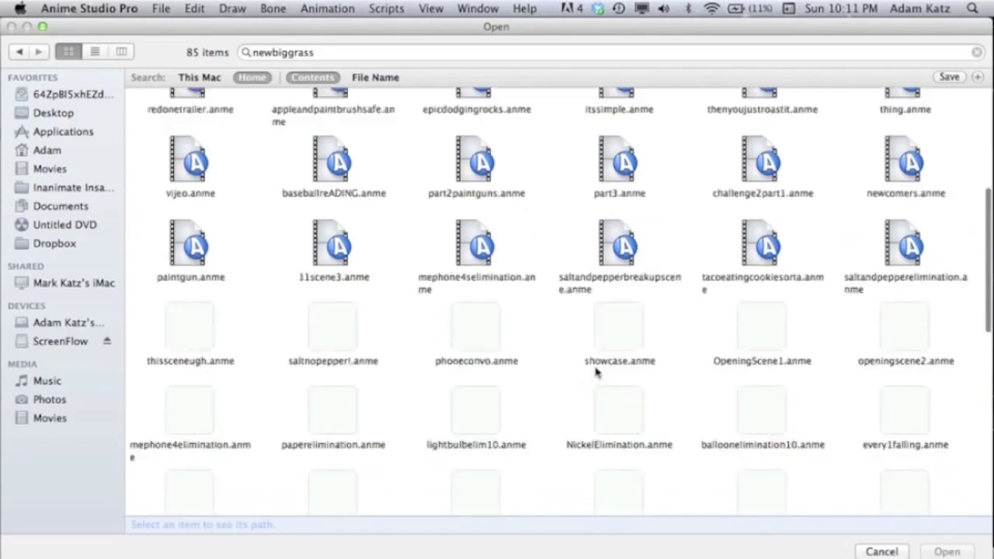
double_click(476, 392)
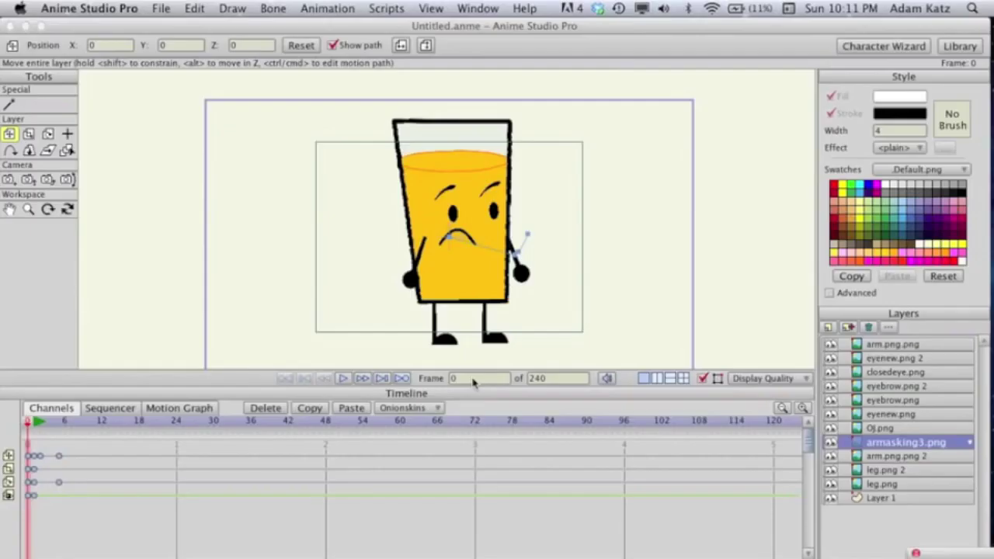
- Position the grass background at about X 1.16, Y 2.58 and move its layer below leg.png, behind the character
left_click_drag(284, 236, 411, 155)
left_click_drag(873, 442, 881, 506)
scroll(520, 288, "down", 2)
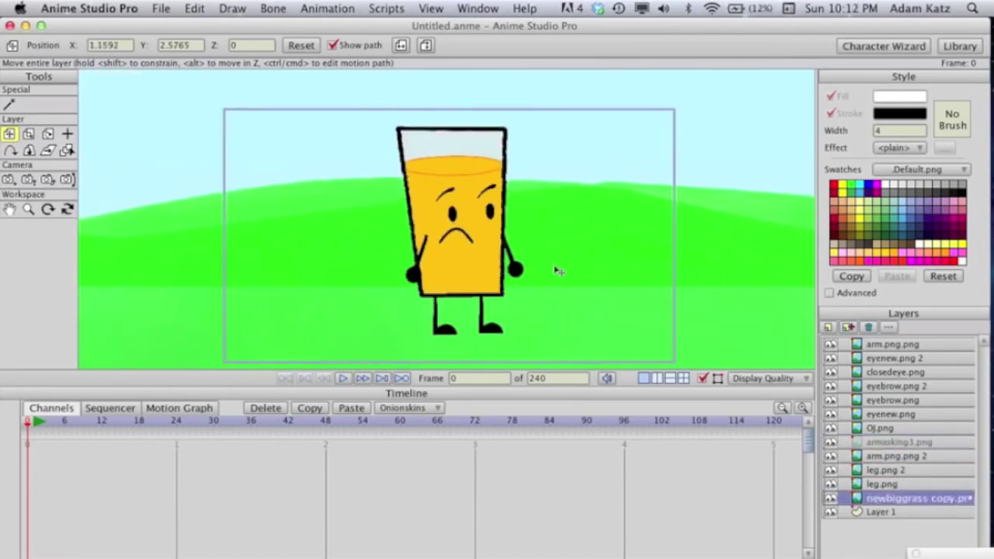
- Examine the assembled orange juice character against the grass background, both up close and as a whole
scroll(557, 270, "up", 6)
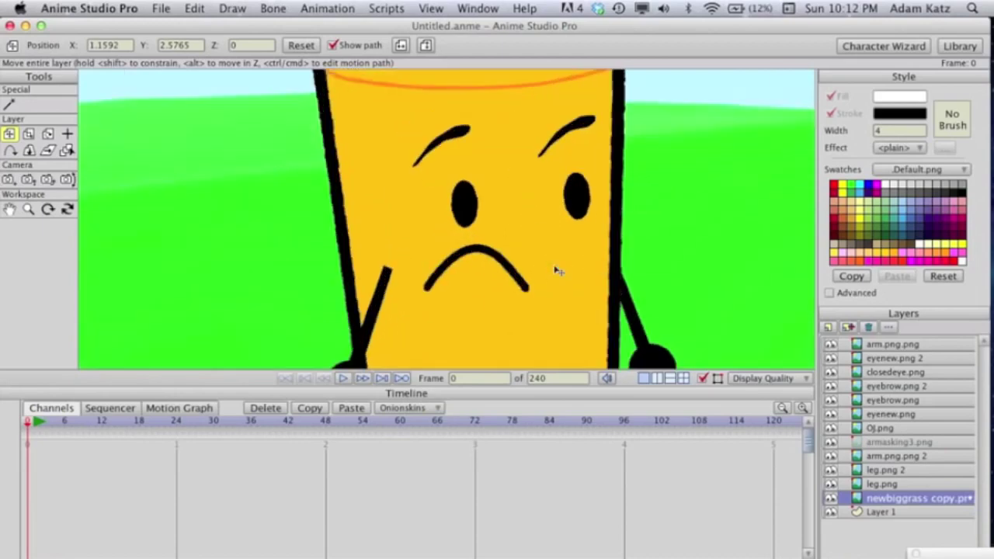
scroll(556, 270, "down", 7)
scroll(557, 270, "up", 2)
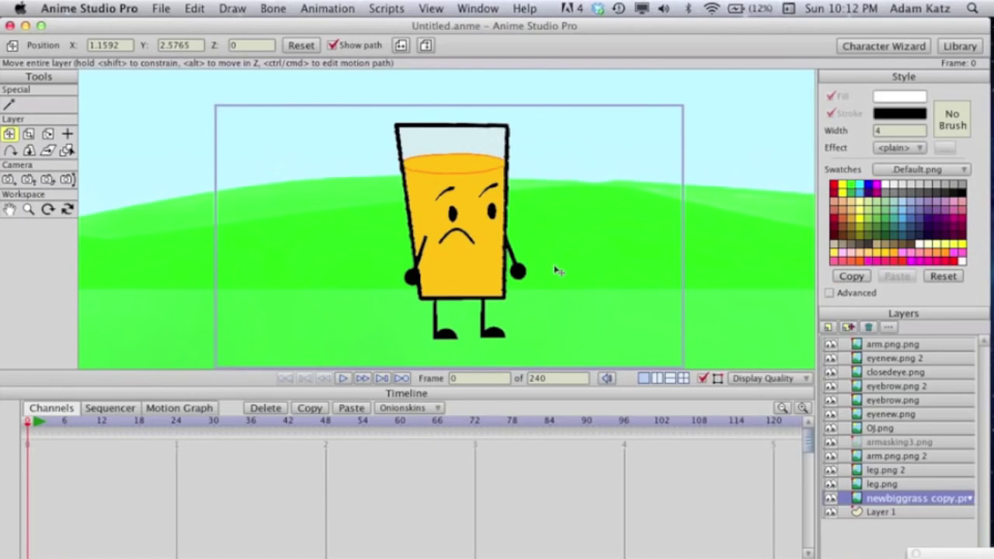
scroll(557, 270, "up", 5)
scroll(557, 271, "down", 3)
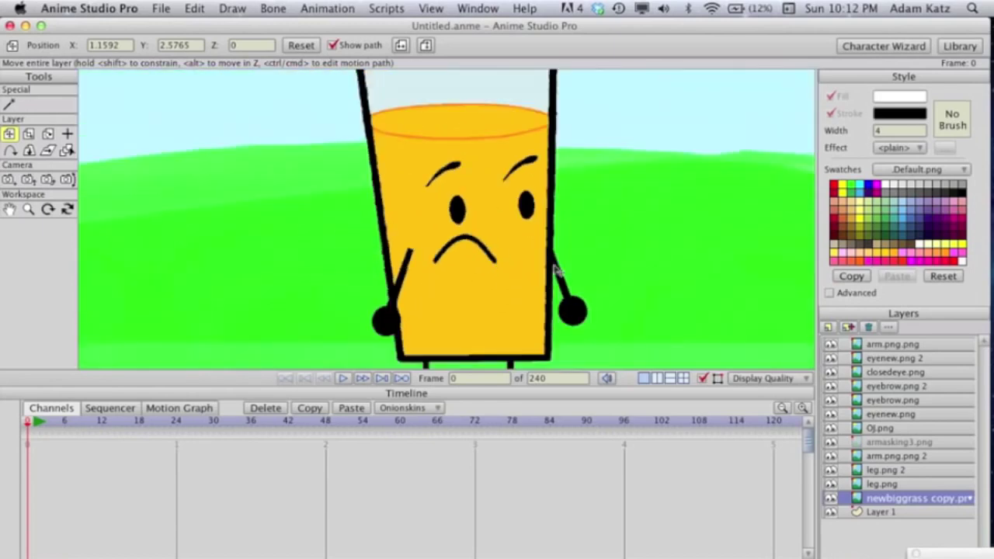
scroll(557, 270, "down", 3)
left_click(9, 209)
left_click_drag(424, 266, 421, 240)
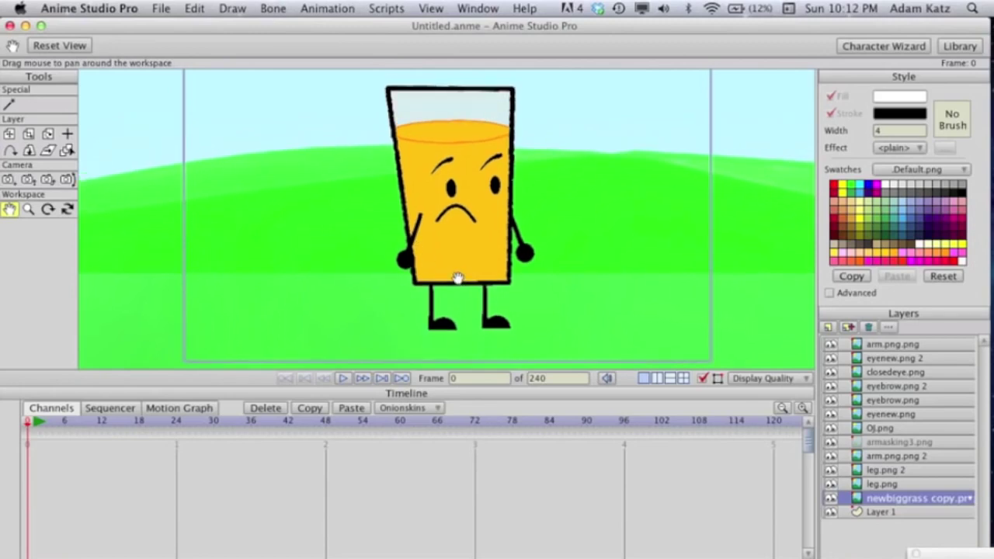
scroll(511, 291, "up", 2)
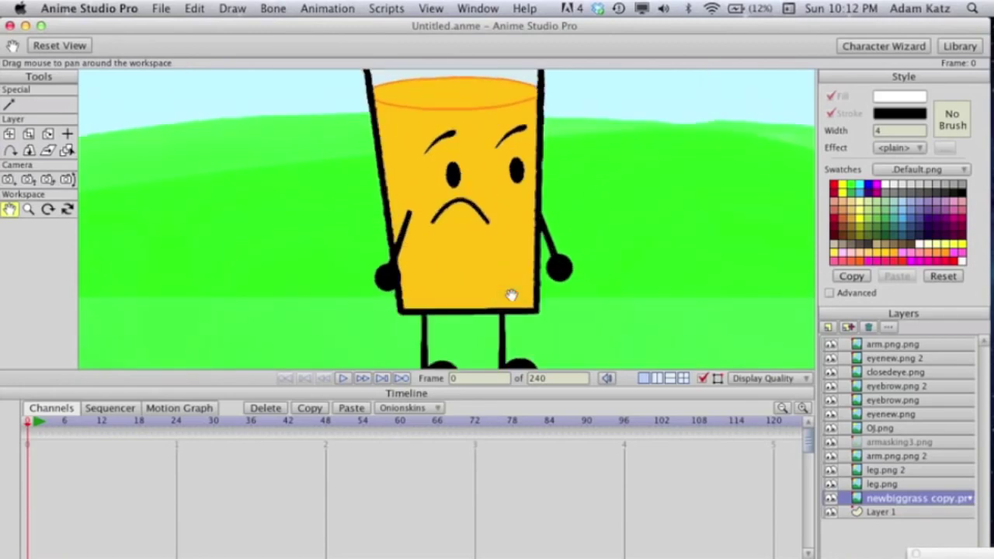
scroll(511, 295, "down", 3)
scroll(511, 295, "up", 3)
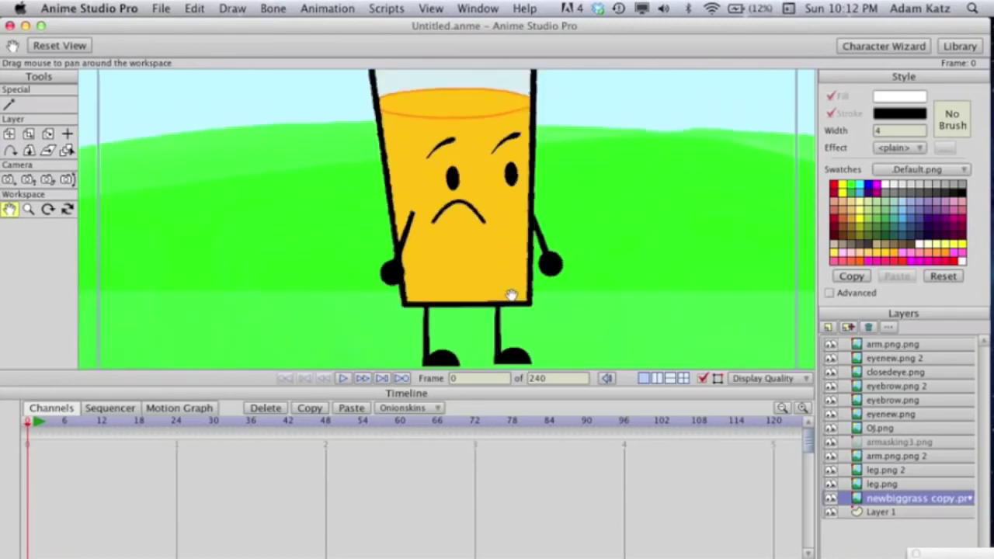
scroll(511, 295, "down", 3)
scroll(525, 249, "up", 4)
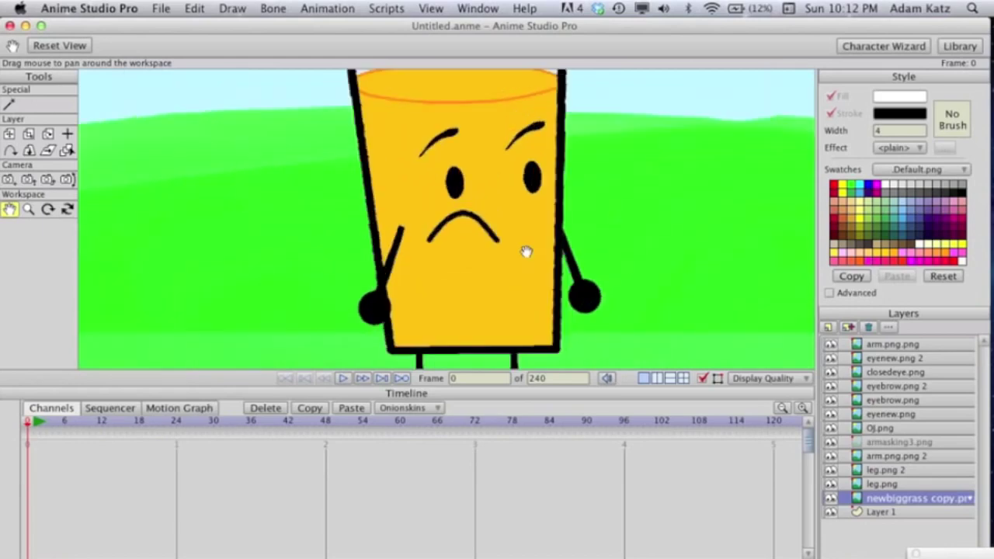
scroll(525, 250, "down", 3)
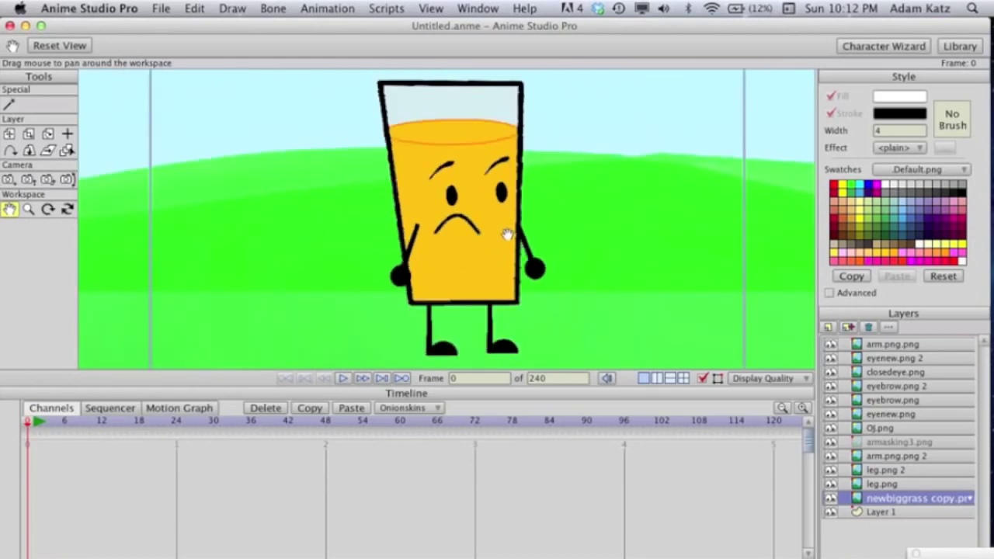